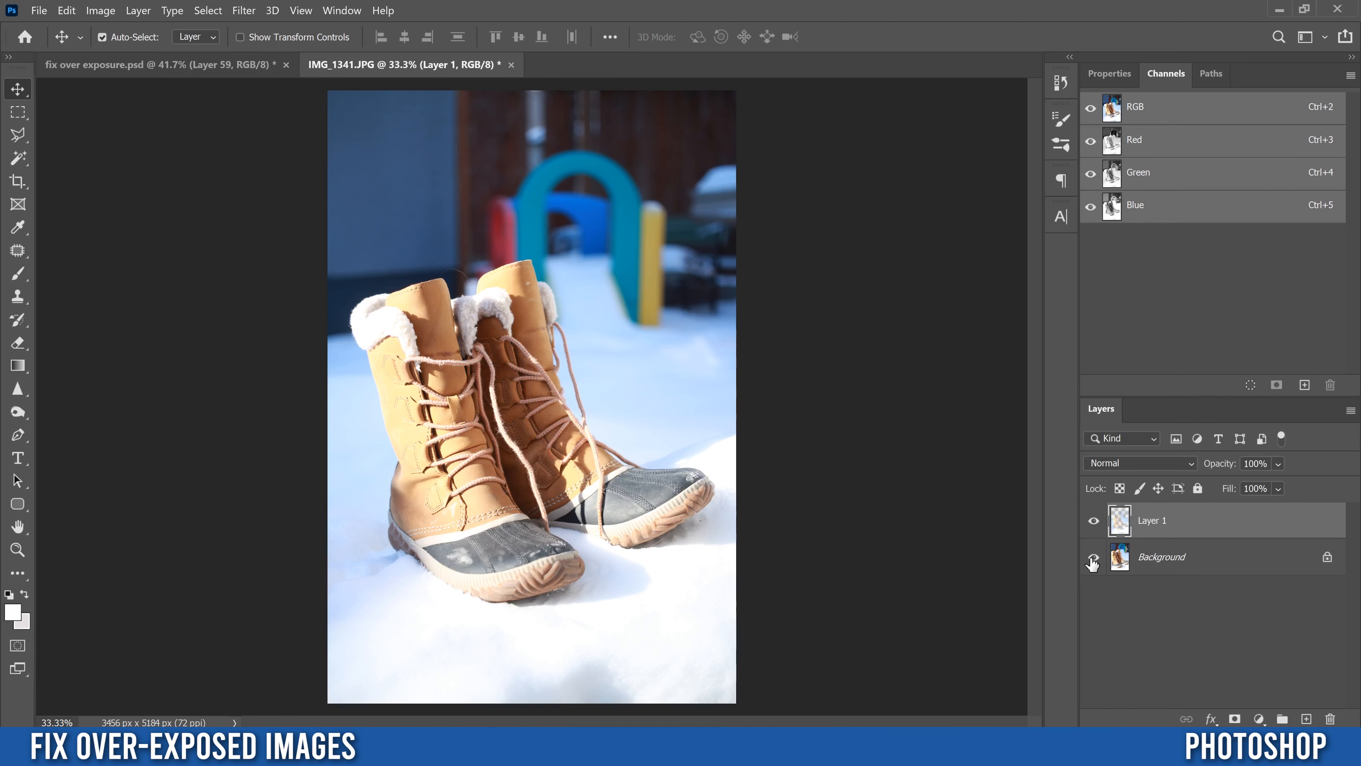
Step: Set Layer 1's blend mode to Multiply and compare the image with the highlight layer hidden and shown
{"action": "left_click", "coordinate": [1094, 557]}
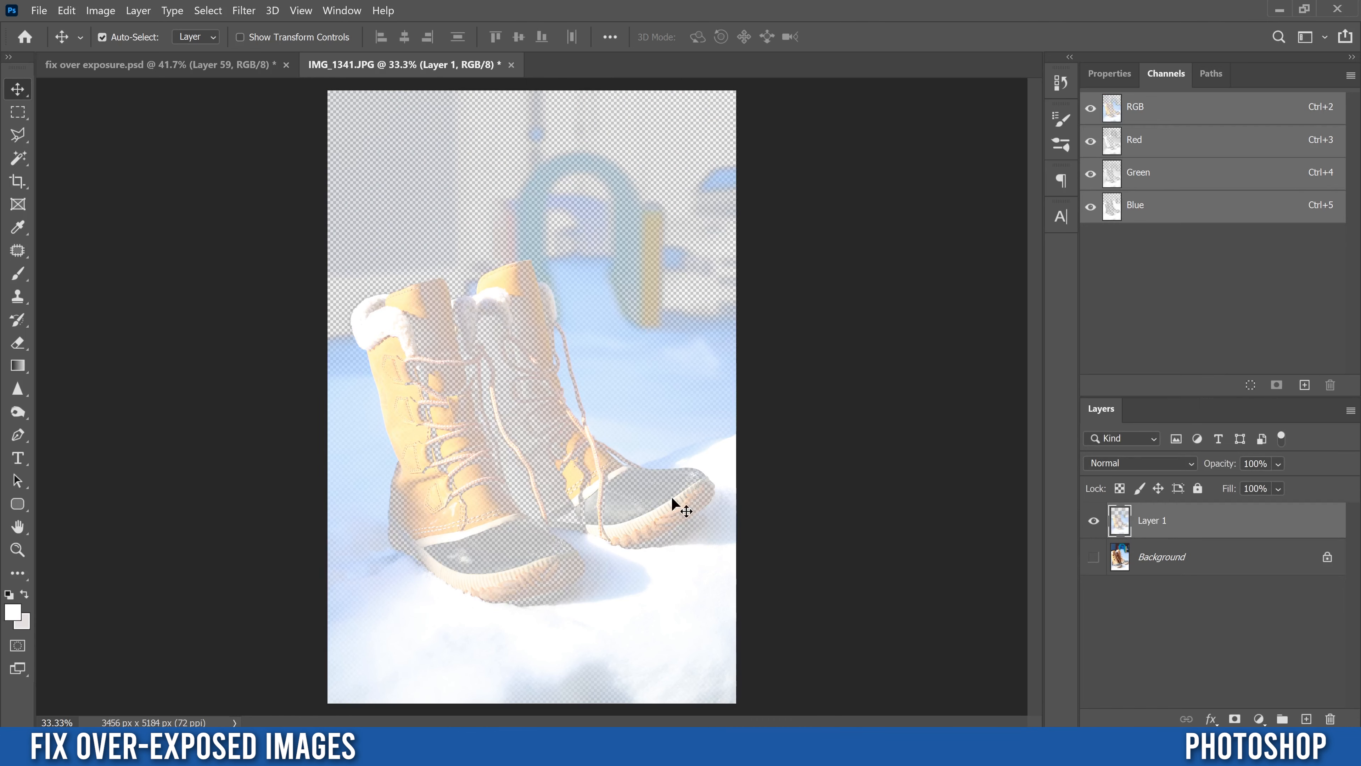
{"action": "left_click", "coordinate": [1094, 557]}
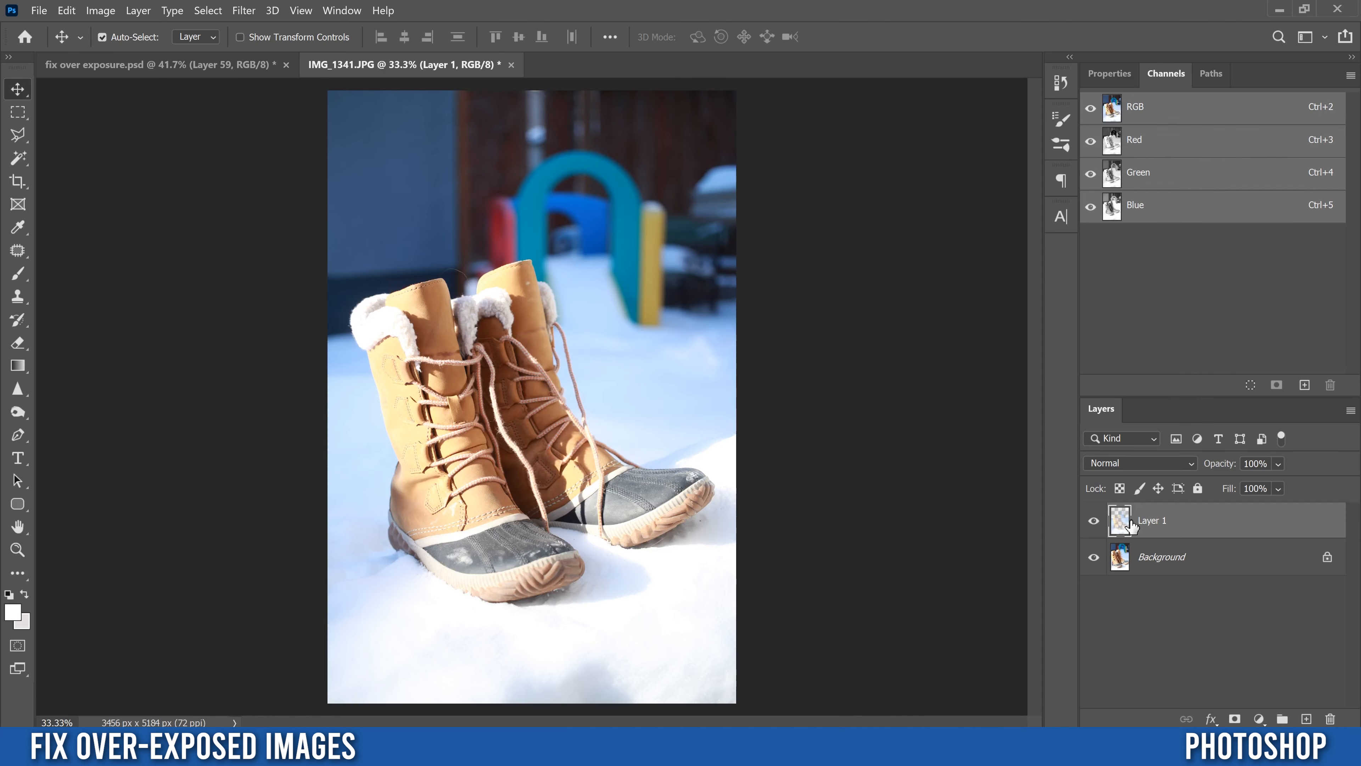
{"action": "left_click", "coordinate": [1125, 464]}
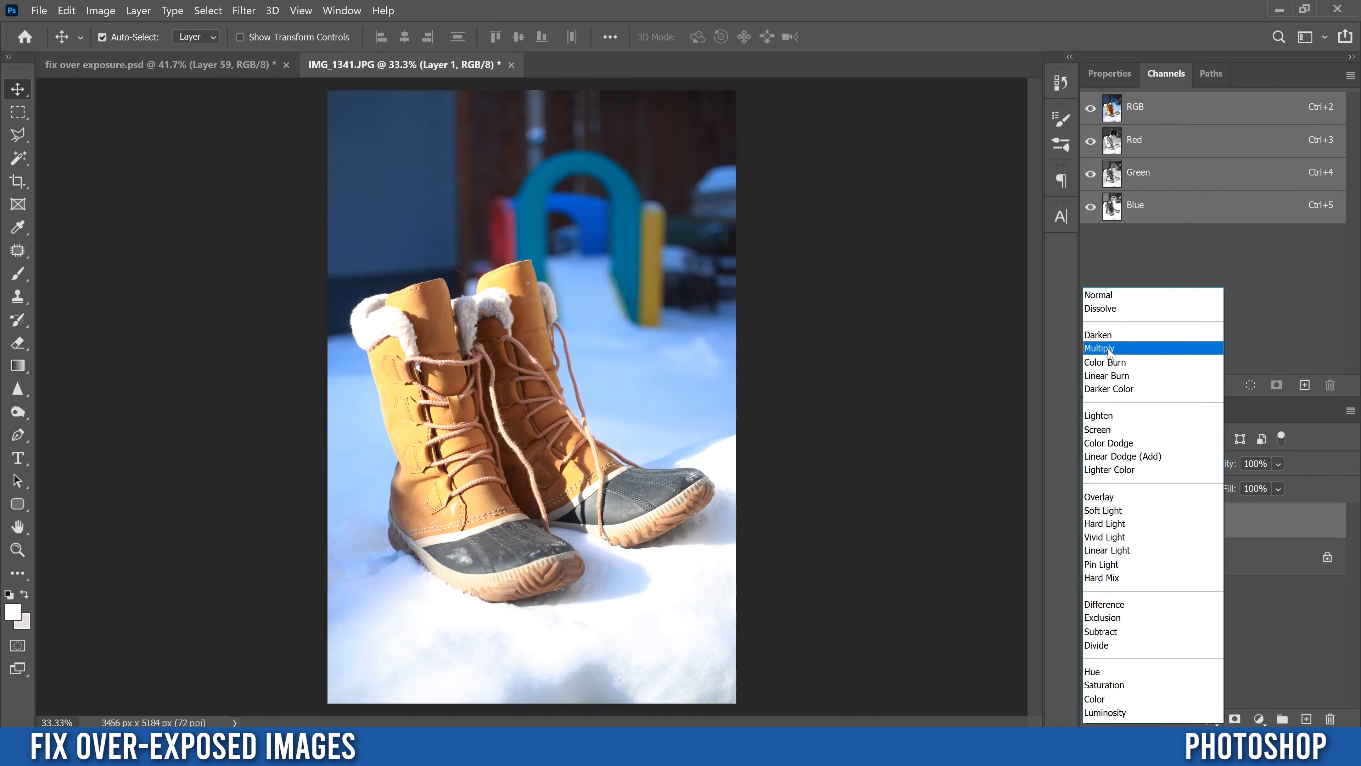
{"action": "left_click", "coordinate": [1108, 348]}
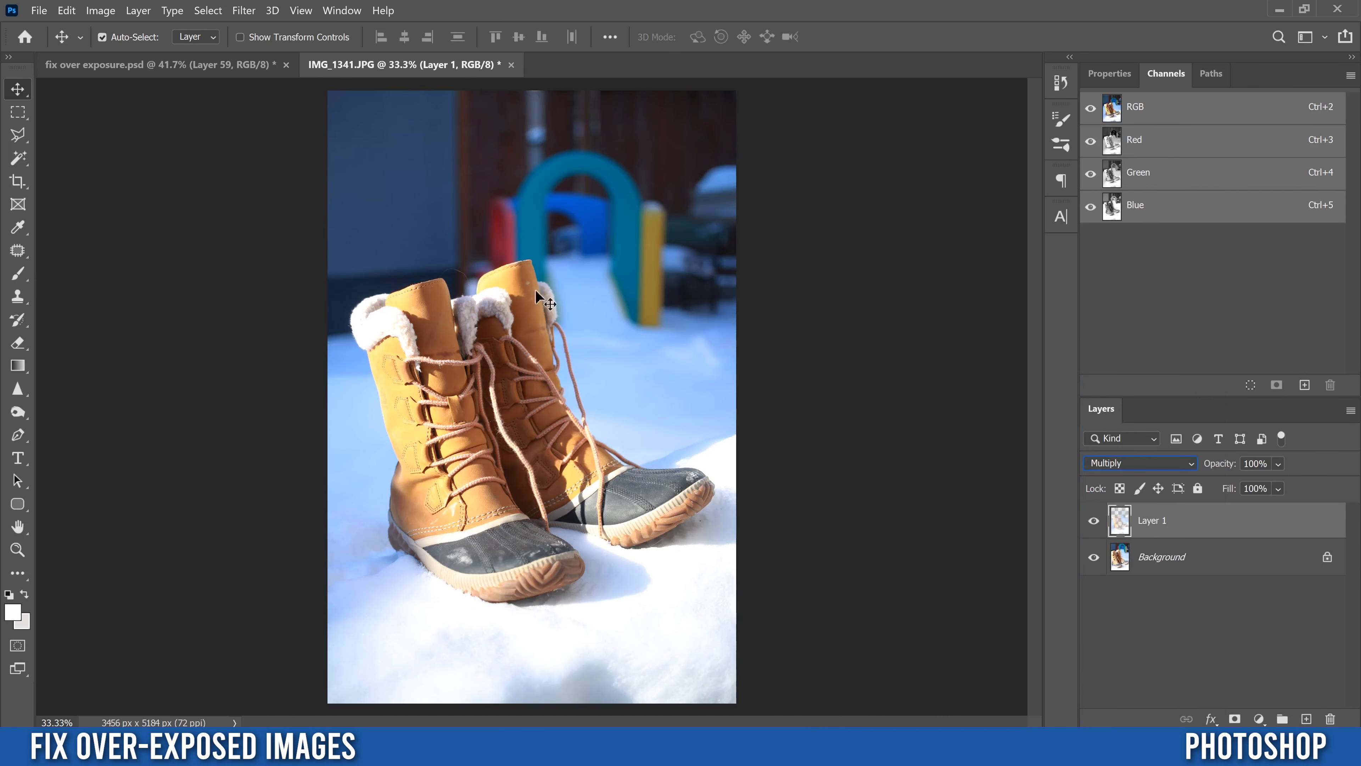
{"action": "left_click", "coordinate": [1093, 521]}
{"action": "left_click", "coordinate": [1093, 521]}
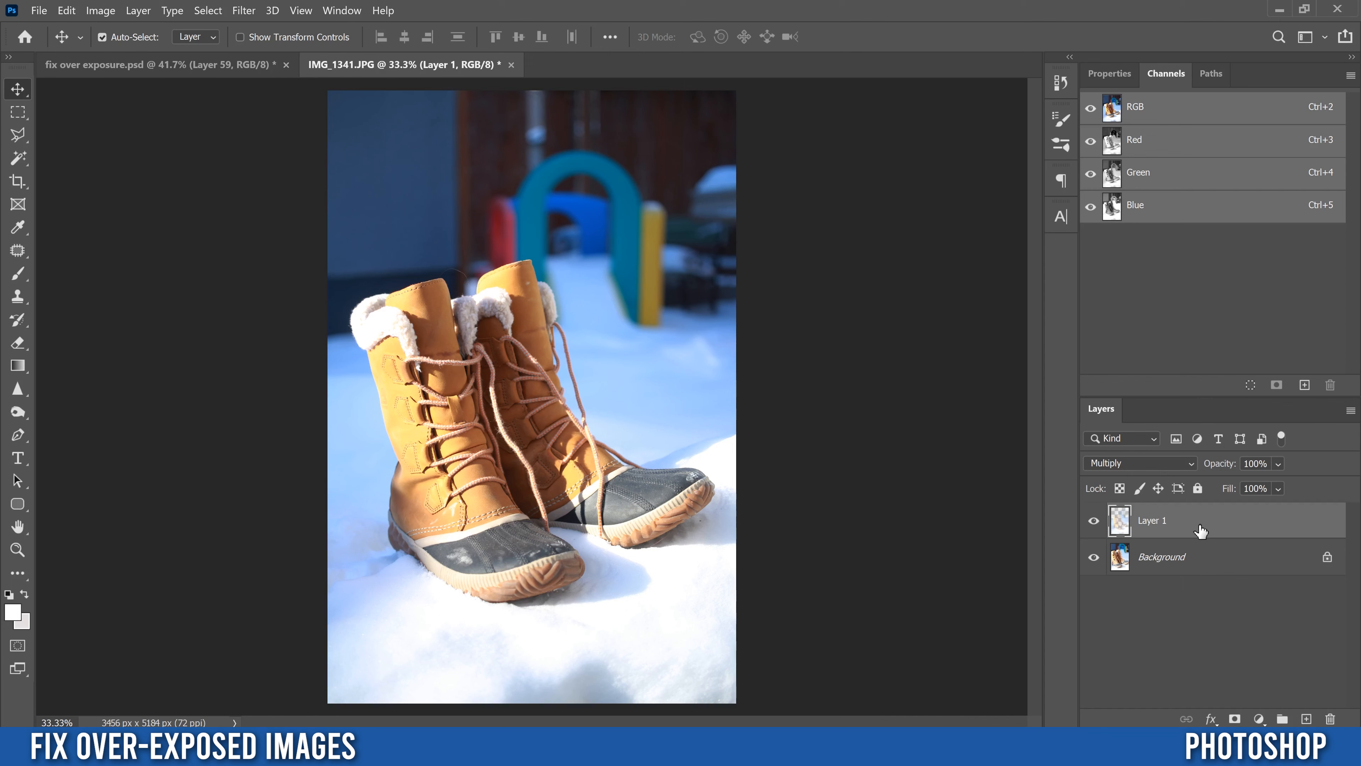
Step: Duplicate Layer 1 twice, put the three Multiply layers into one group, and expand the group
{"action": "key", "text": "ctrl+j"}
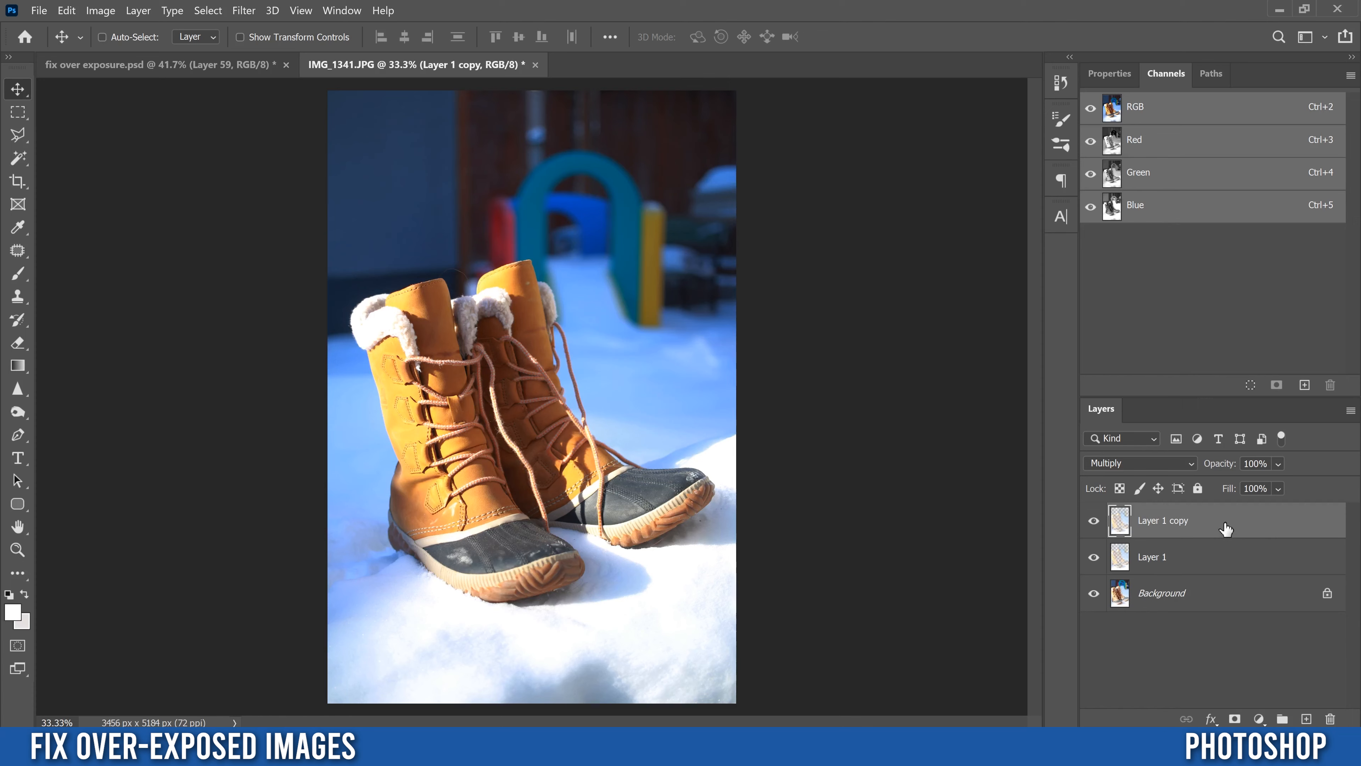
{"action": "key", "text": "ctrl+j"}
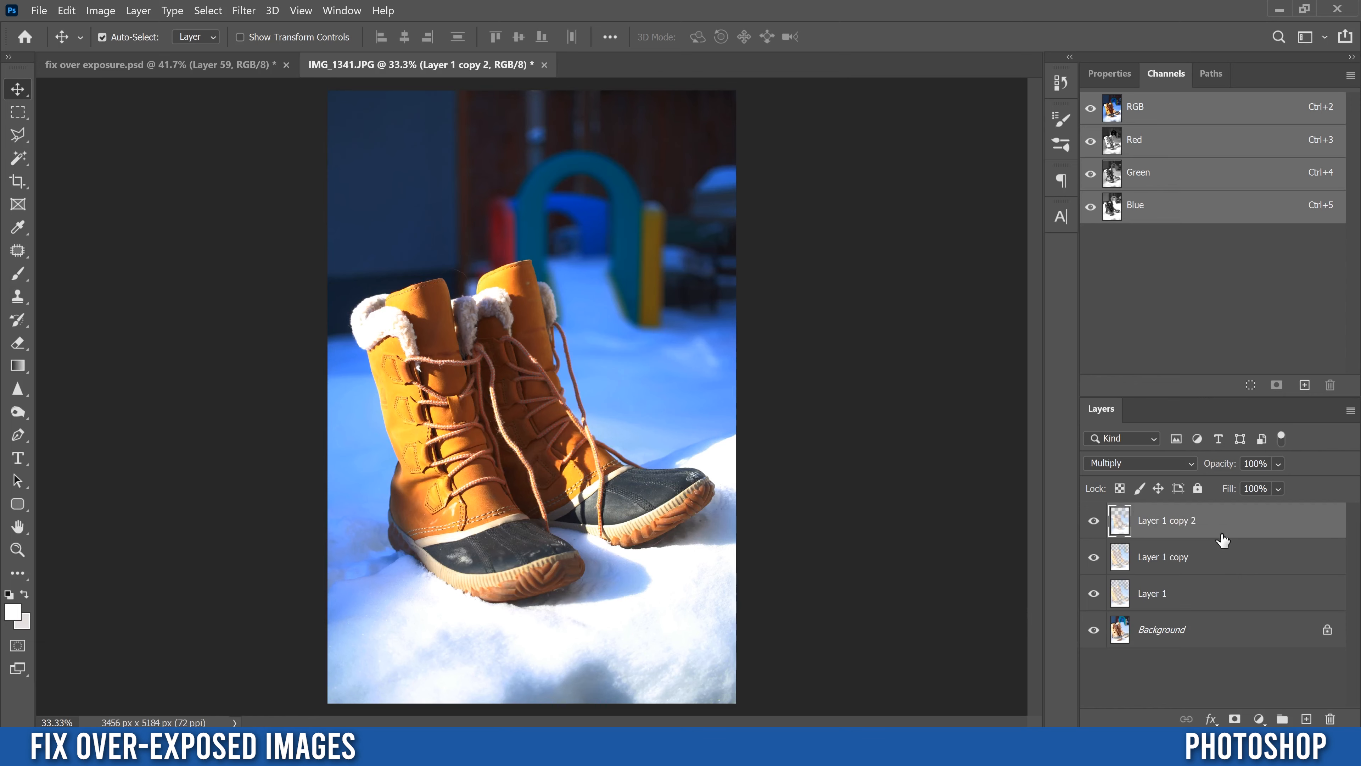
{"action": "left_click", "coordinate": [1192, 602], "text": "shift"}
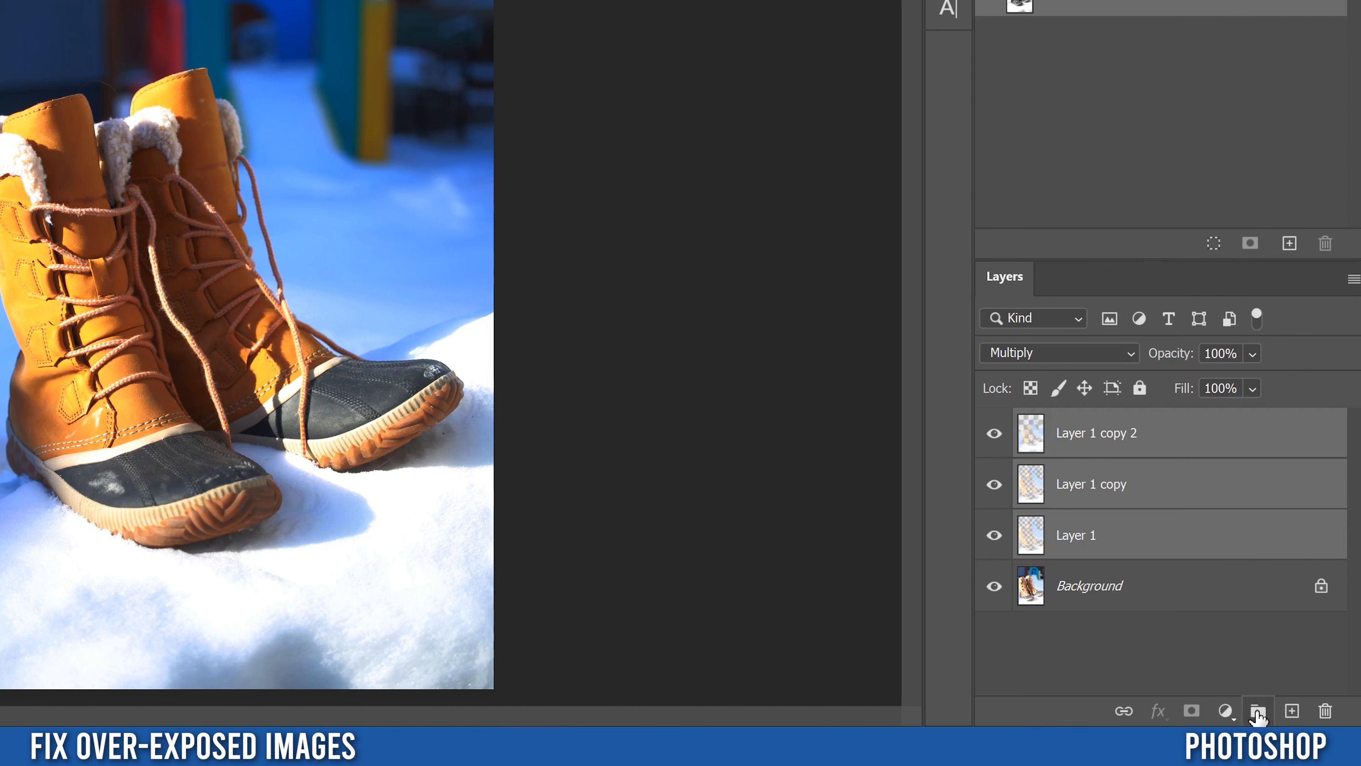
{"action": "left_click", "coordinate": [1256, 714]}
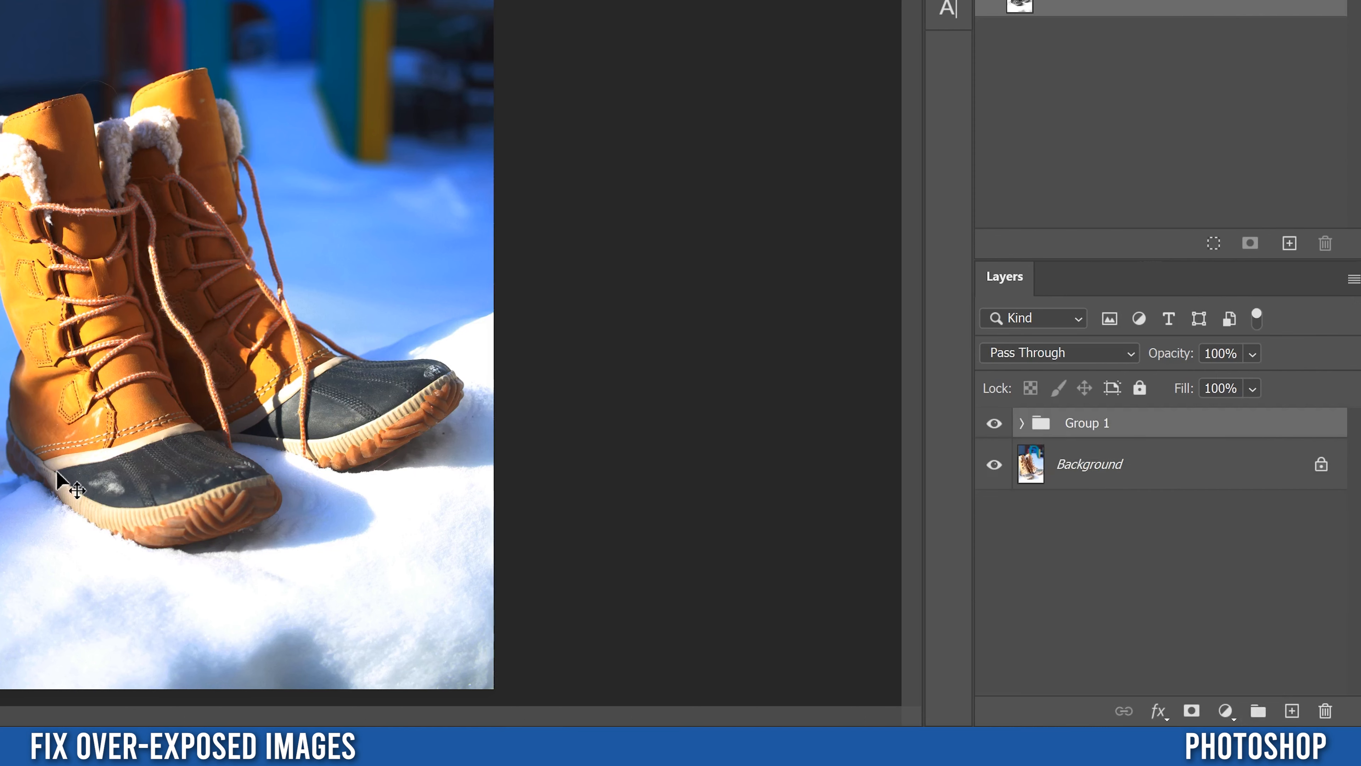
{"action": "left_click", "coordinate": [1021, 424]}
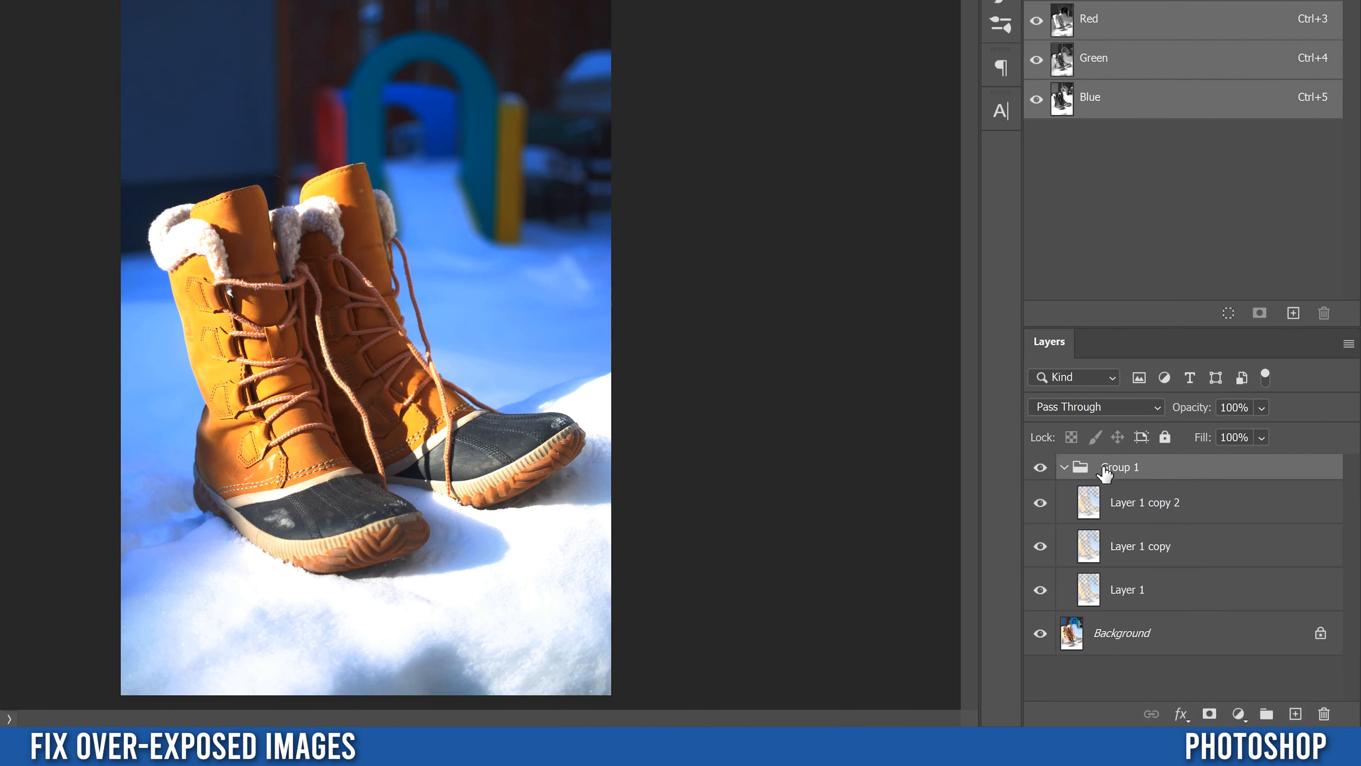
Step: Add a black layer mask to Group 1 and set the brush to 19% flow with 47% hardness
{"action": "left_click", "coordinate": [1209, 715], "text": "alt"}
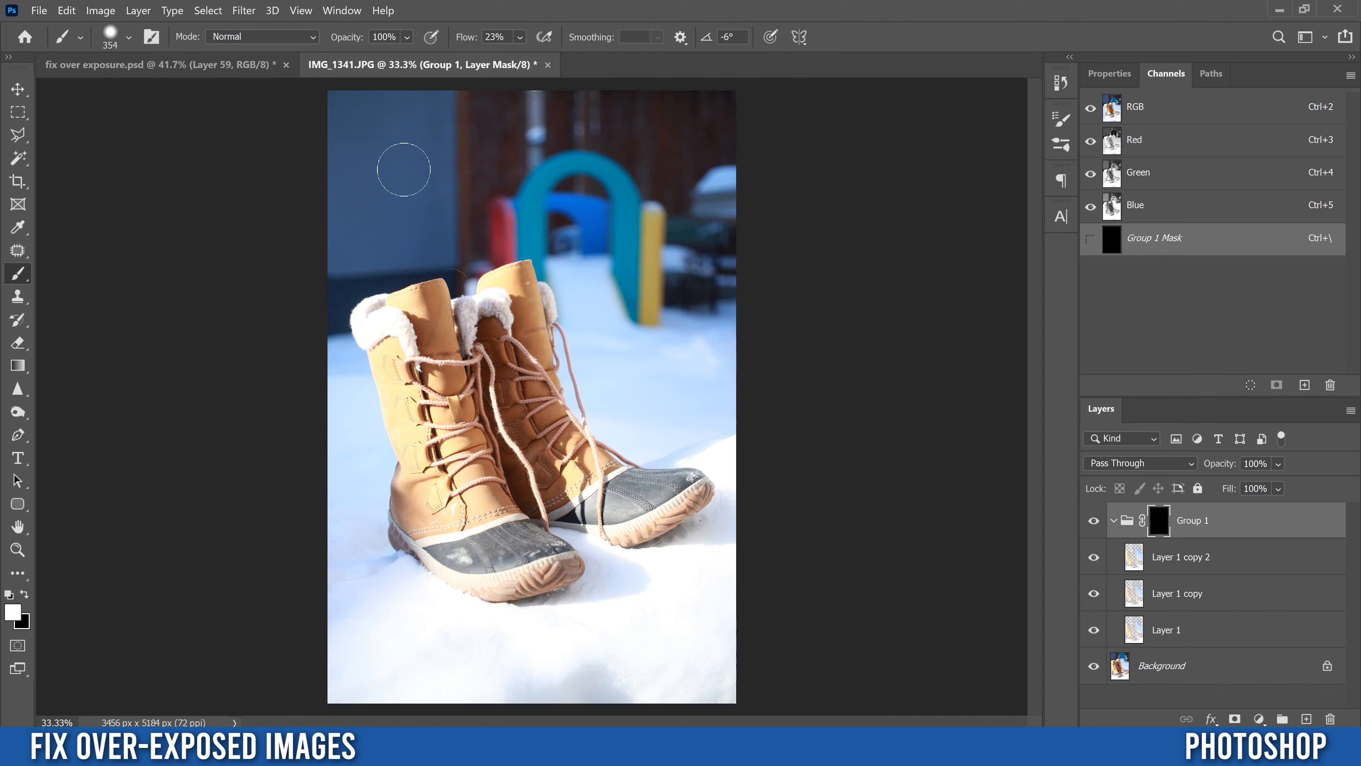
{"action": "left_click", "coordinate": [520, 37]}
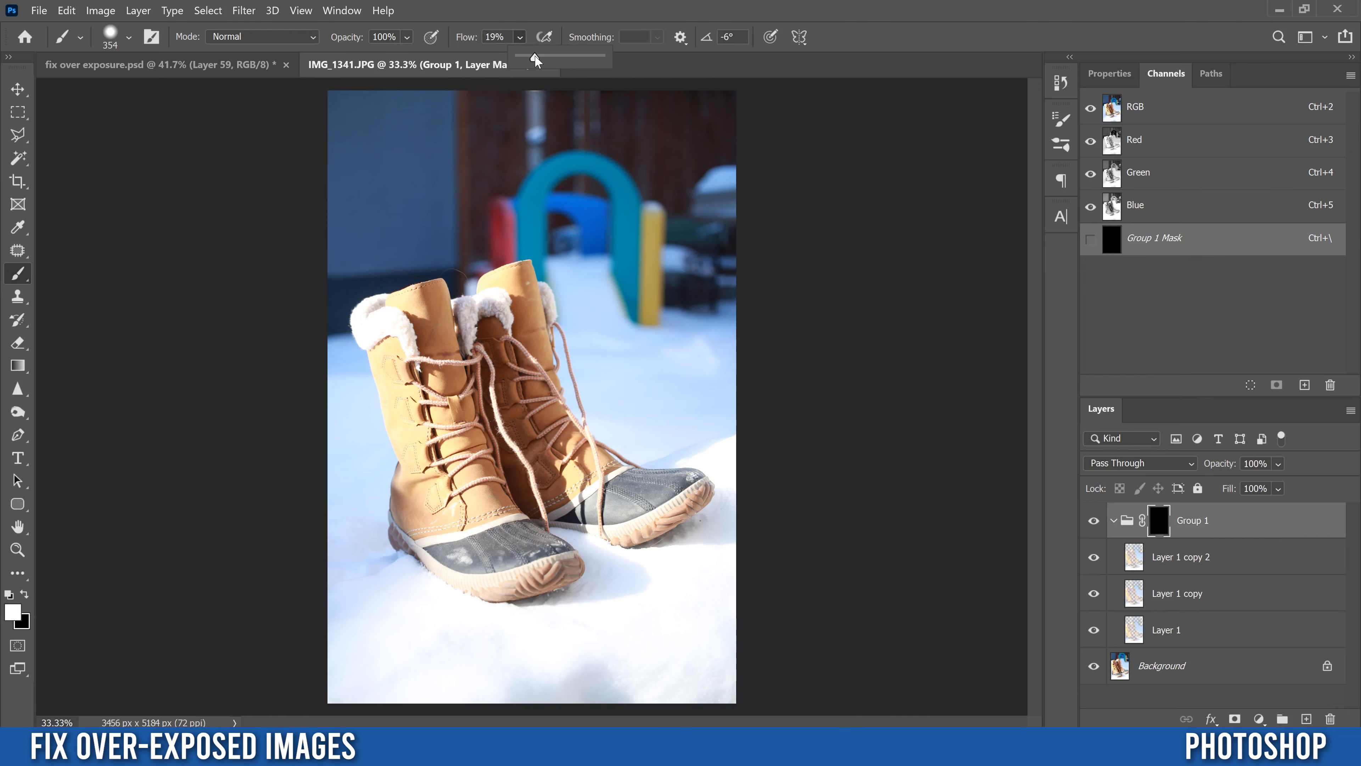
{"action": "left_click", "coordinate": [129, 36]}
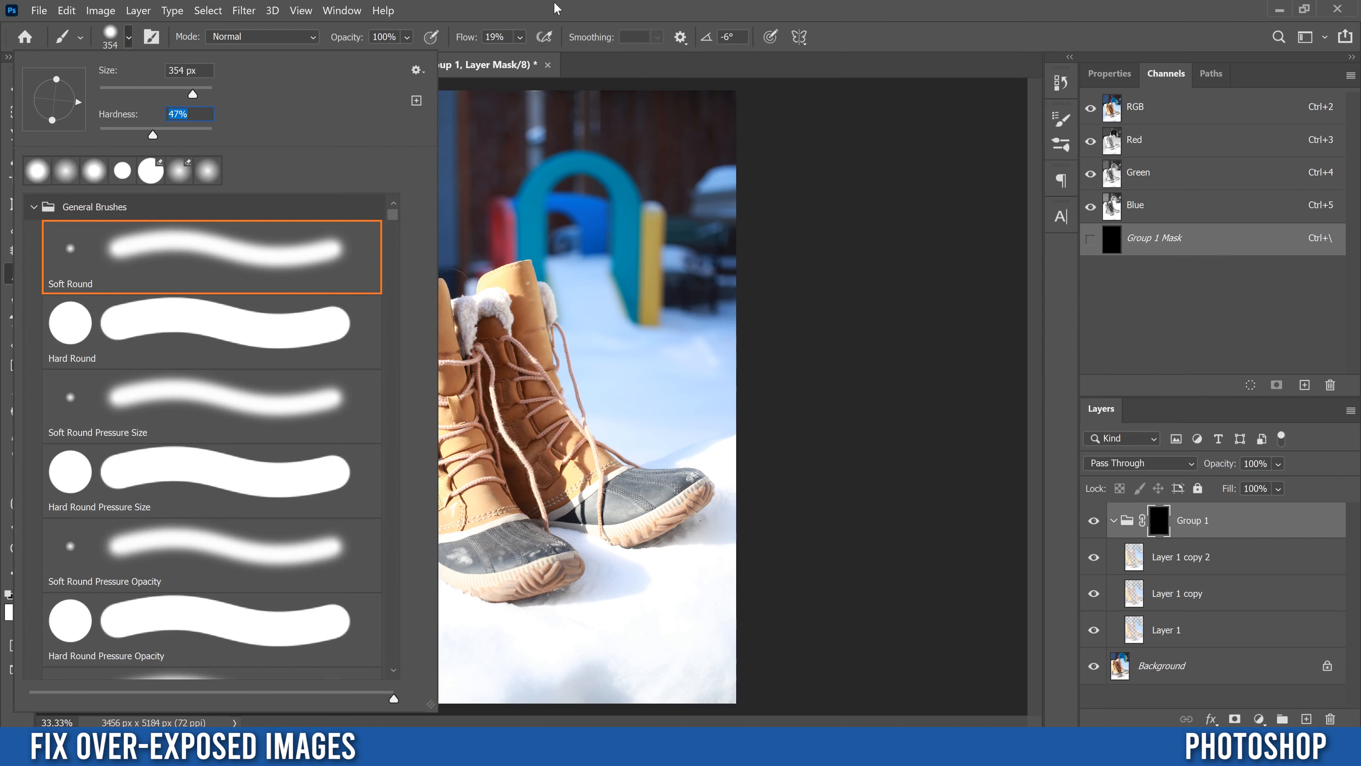
{"action": "key", "text": "Return"}
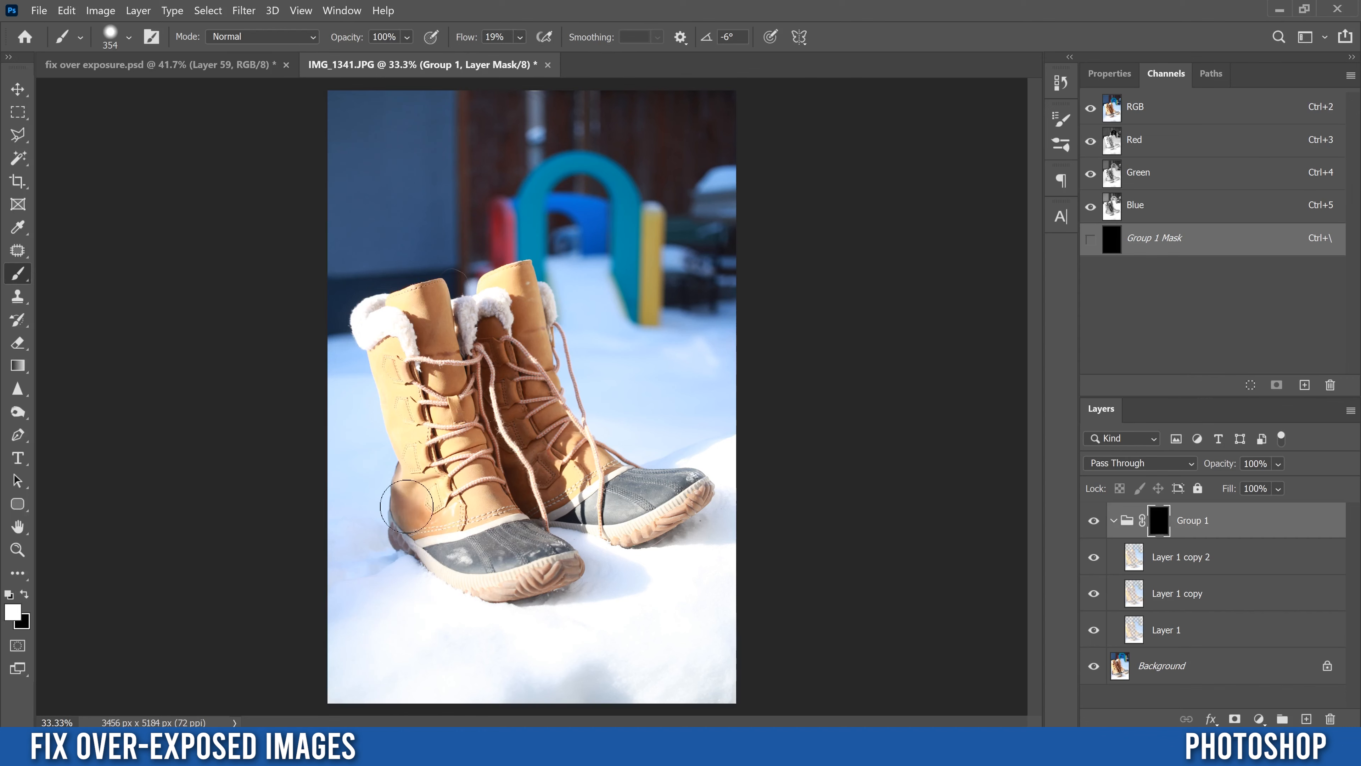
Step: Paint white on the Group 1 mask over both boots and the snow in the foreground to reveal the darkening
{"action": "mouse_move", "coordinate": [413, 470]}
{"action": "left_mouse_down"}
{"action": "mouse_move", "coordinate": [372, 325]}
{"action": "mouse_move", "coordinate": [411, 306]}
{"action": "mouse_move", "coordinate": [437, 303]}
{"action": "mouse_move", "coordinate": [443, 382]}
{"action": "mouse_move", "coordinate": [485, 485]}
{"action": "left_mouse_up"}
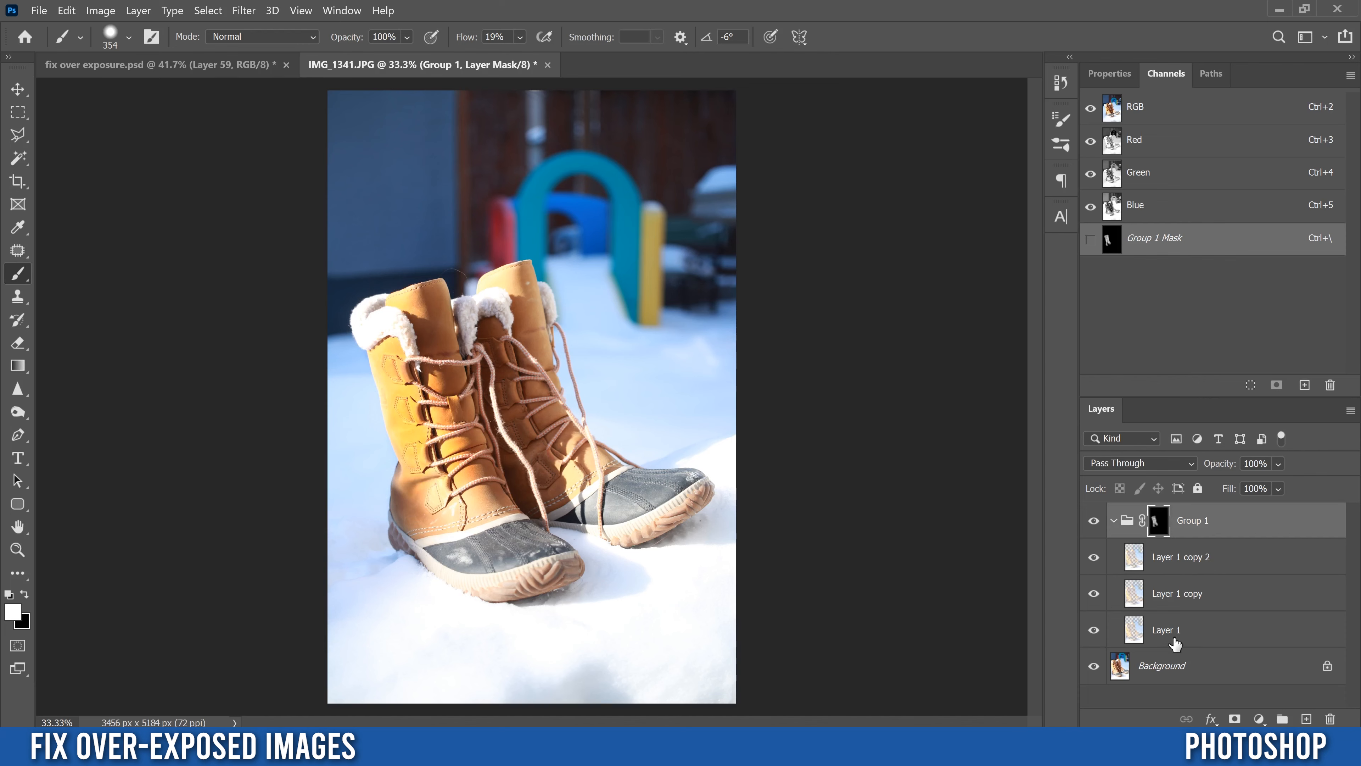
{"action": "mouse_move", "coordinate": [434, 511]}
{"action": "left_mouse_down"}
{"action": "mouse_move", "coordinate": [407, 472]}
{"action": "mouse_move", "coordinate": [418, 536]}
{"action": "mouse_move", "coordinate": [501, 586]}
{"action": "mouse_move", "coordinate": [471, 510]}
{"action": "mouse_move", "coordinate": [528, 550]}
{"action": "mouse_move", "coordinate": [538, 536]}
{"action": "mouse_move", "coordinate": [458, 539]}
{"action": "mouse_move", "coordinate": [458, 561]}
{"action": "mouse_move", "coordinate": [485, 474]}
{"action": "mouse_move", "coordinate": [485, 386]}
{"action": "mouse_move", "coordinate": [444, 303]}
{"action": "mouse_move", "coordinate": [499, 292]}
{"action": "mouse_move", "coordinate": [589, 488]}
{"action": "mouse_move", "coordinate": [537, 444]}
{"action": "mouse_move", "coordinate": [595, 458]}
{"action": "mouse_move", "coordinate": [619, 501]}
{"action": "mouse_move", "coordinate": [715, 473]}
{"action": "mouse_move", "coordinate": [540, 666]}
{"action": "mouse_move", "coordinate": [523, 617]}
{"action": "mouse_move", "coordinate": [593, 569]}
{"action": "mouse_move", "coordinate": [537, 590]}
{"action": "mouse_move", "coordinate": [673, 494]}
{"action": "mouse_move", "coordinate": [768, 547]}
{"action": "mouse_move", "coordinate": [775, 663]}
{"action": "mouse_move", "coordinate": [690, 579]}
{"action": "mouse_move", "coordinate": [496, 651]}
{"action": "mouse_move", "coordinate": [340, 663]}
{"action": "mouse_move", "coordinate": [481, 605]}
{"action": "left_mouse_up"}
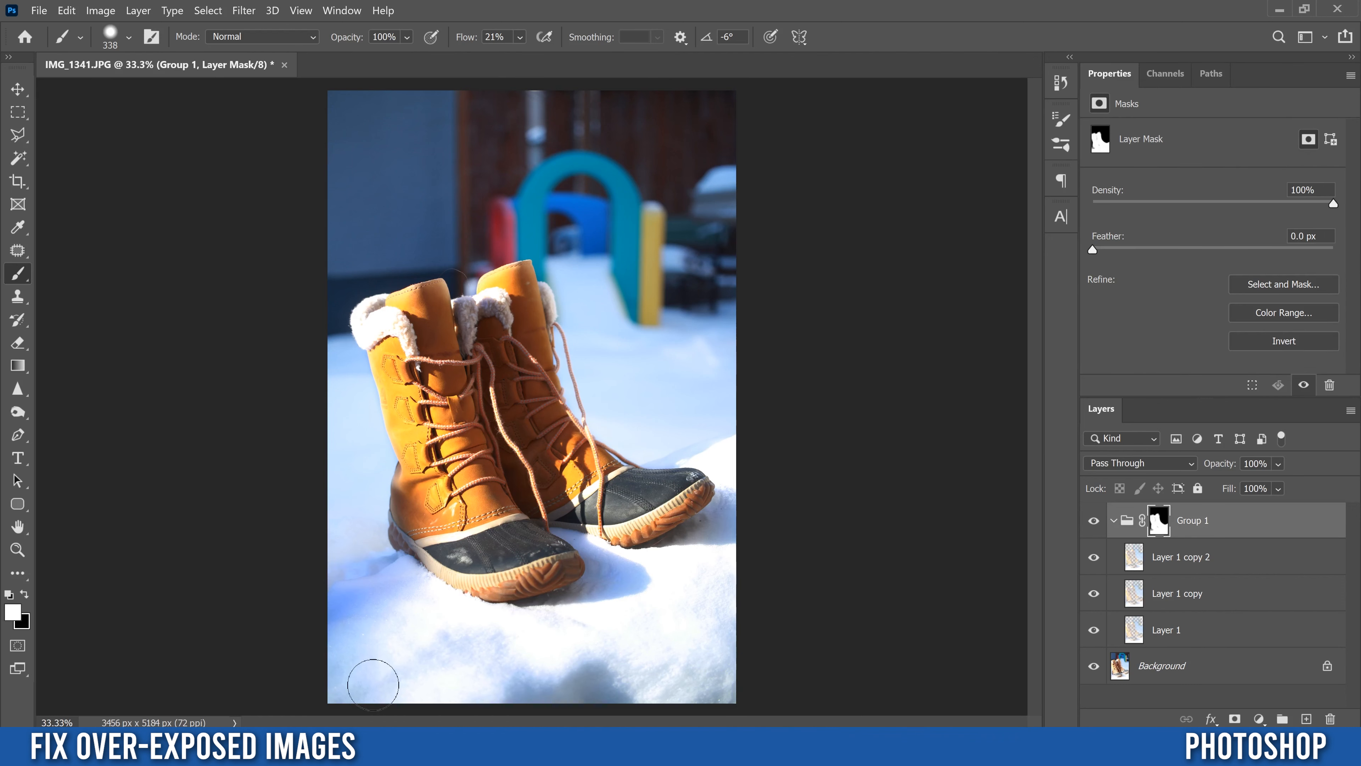
{"action": "left_click_drag", "start_coordinate": [373, 684], "coordinate": [709, 594]}
Step: Paint white on the group mask over the background snow beside the slide, and mask that area out again with black
{"action": "mouse_move", "coordinate": [759, 386]}
{"action": "left_mouse_down"}
{"action": "mouse_move", "coordinate": [648, 381]}
{"action": "mouse_move", "coordinate": [611, 345]}
{"action": "mouse_move", "coordinate": [732, 331]}
{"action": "mouse_move", "coordinate": [687, 340]}
{"action": "mouse_move", "coordinate": [656, 315]}
{"action": "mouse_move", "coordinate": [716, 323]}
{"action": "left_mouse_up"}
{"action": "mouse_move", "coordinate": [630, 349]}
{"action": "left_mouse_down"}
{"action": "mouse_move", "coordinate": [638, 373]}
{"action": "mouse_move", "coordinate": [630, 327]}
{"action": "mouse_move", "coordinate": [680, 377]}
{"action": "mouse_move", "coordinate": [736, 378]}
{"action": "left_mouse_up"}
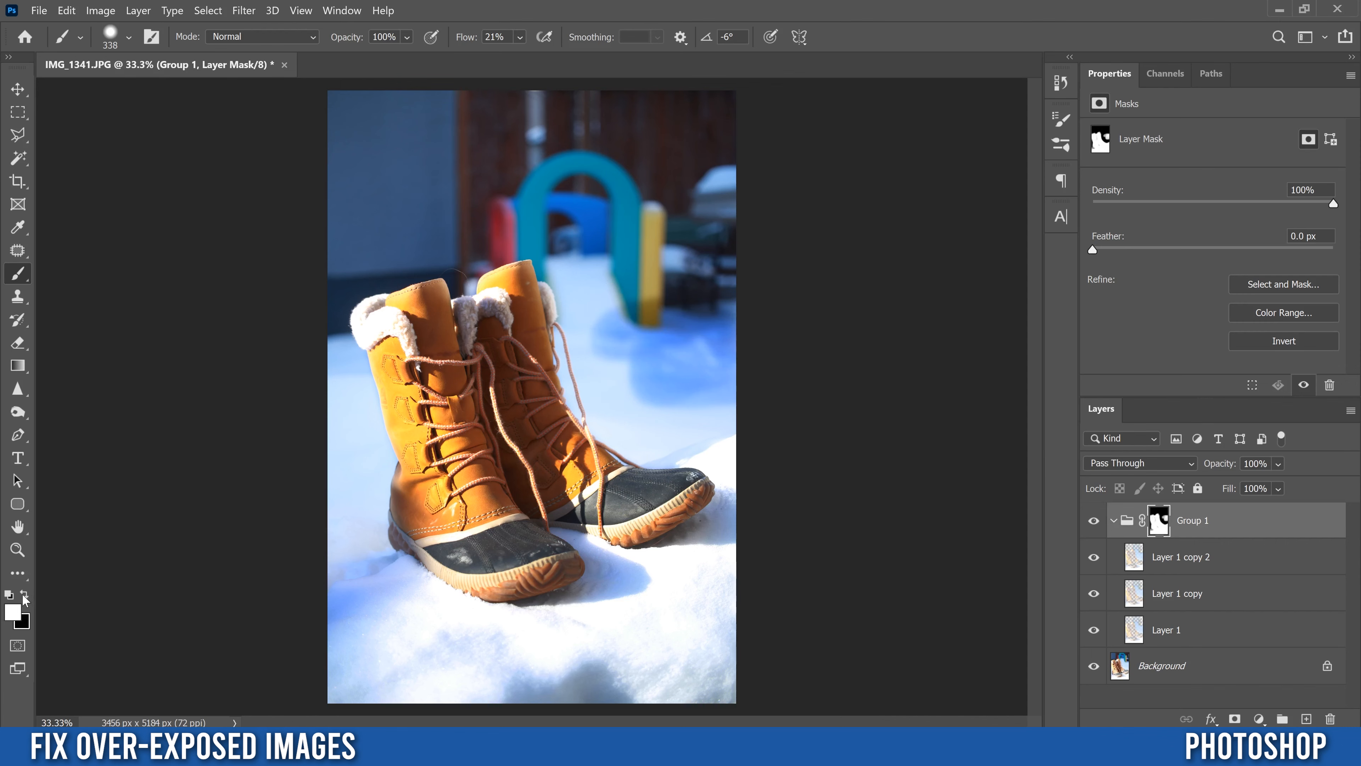
{"action": "left_click", "coordinate": [25, 594]}
{"action": "mouse_move", "coordinate": [667, 298]}
{"action": "left_mouse_down"}
{"action": "mouse_move", "coordinate": [608, 319]}
{"action": "mouse_move", "coordinate": [622, 351]}
{"action": "mouse_move", "coordinate": [665, 374]}
{"action": "mouse_move", "coordinate": [608, 318]}
{"action": "mouse_move", "coordinate": [600, 365]}
{"action": "mouse_move", "coordinate": [695, 317]}
{"action": "mouse_move", "coordinate": [665, 384]}
{"action": "mouse_move", "coordinate": [636, 400]}
{"action": "mouse_move", "coordinate": [736, 377]}
{"action": "mouse_move", "coordinate": [731, 346]}
{"action": "mouse_move", "coordinate": [643, 362]}
{"action": "mouse_move", "coordinate": [681, 329]}
{"action": "left_mouse_up"}
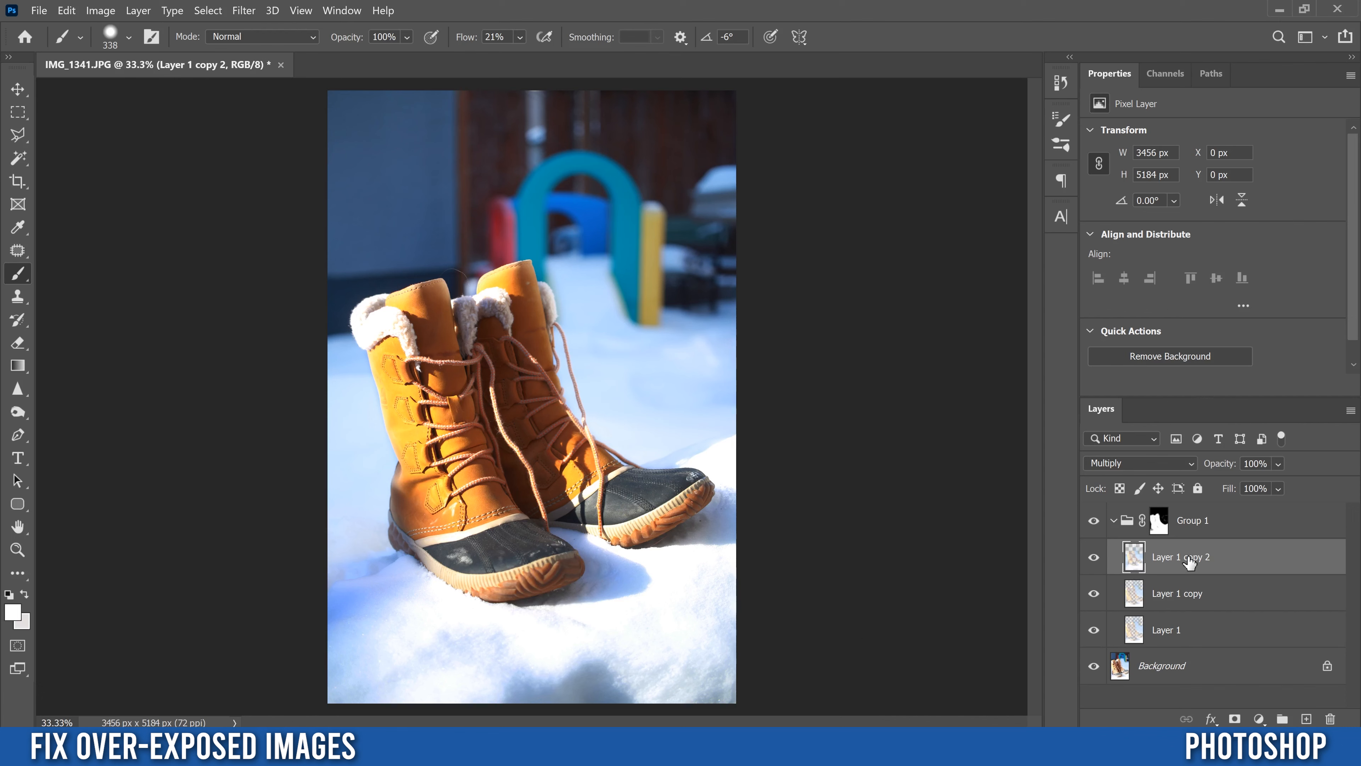
Step: Duplicate Layer 1 copy 2 inside the group and delete the new duplicate
{"action": "key", "text": "ctrl+j"}
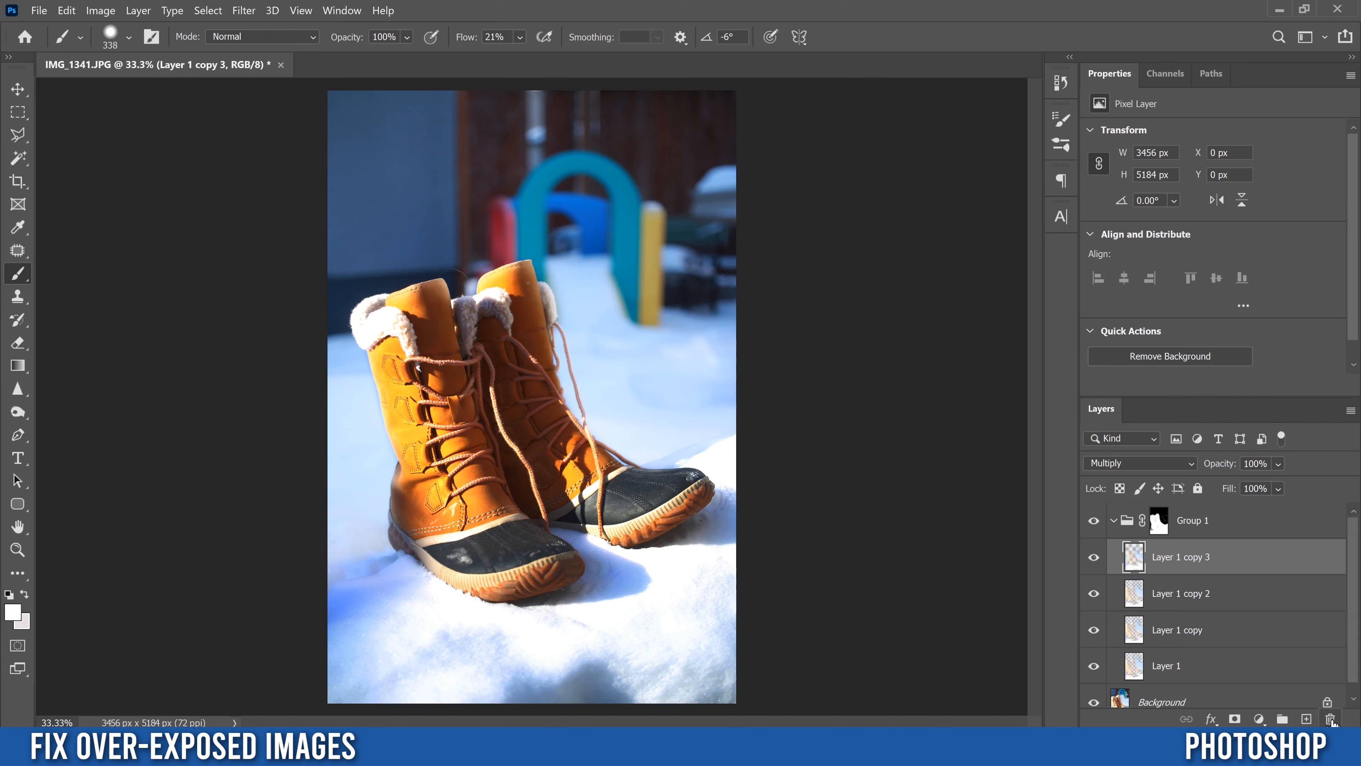
{"action": "left_click", "coordinate": [1331, 718]}
{"action": "left_click", "coordinate": [690, 301]}
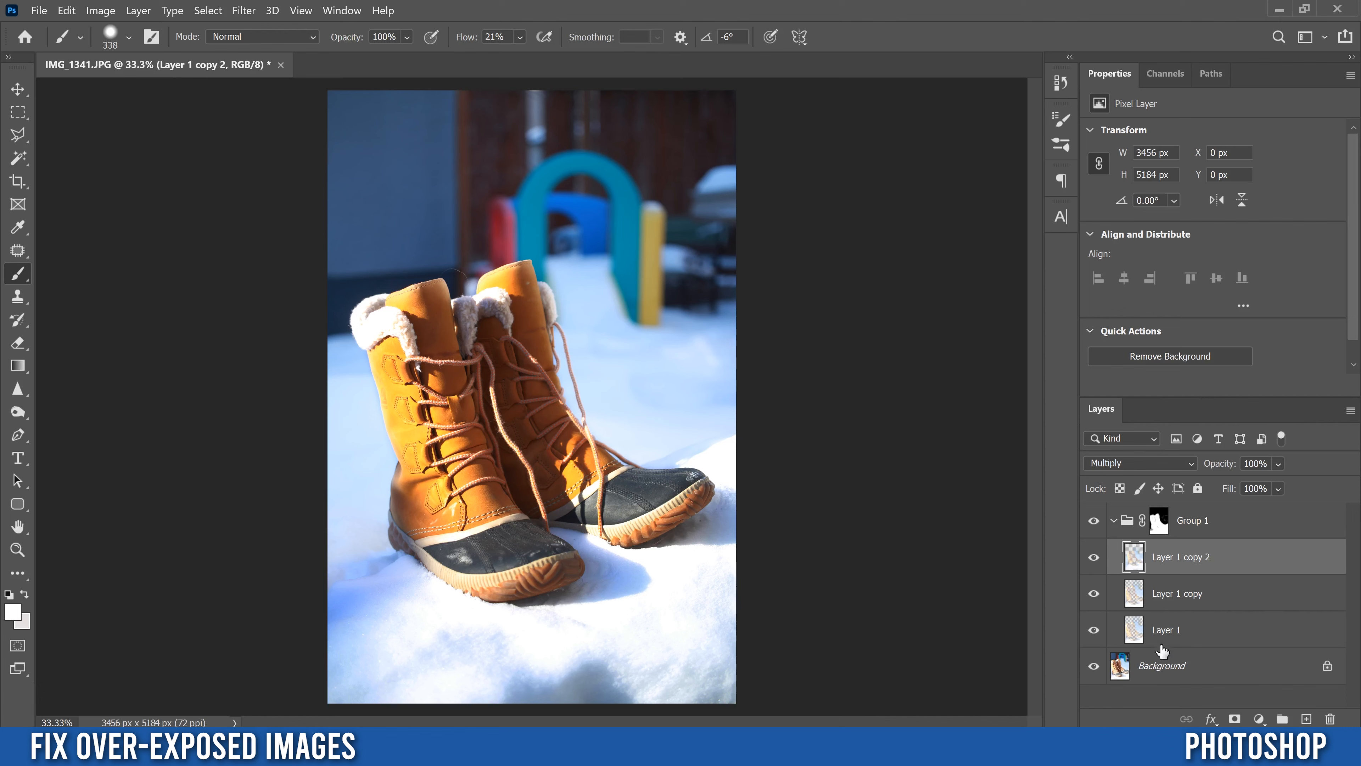
Step: Lower the opacity of Layer 1 copy 2 to 66%
{"action": "left_click", "coordinate": [1136, 634]}
{"action": "left_click", "coordinate": [1139, 596]}
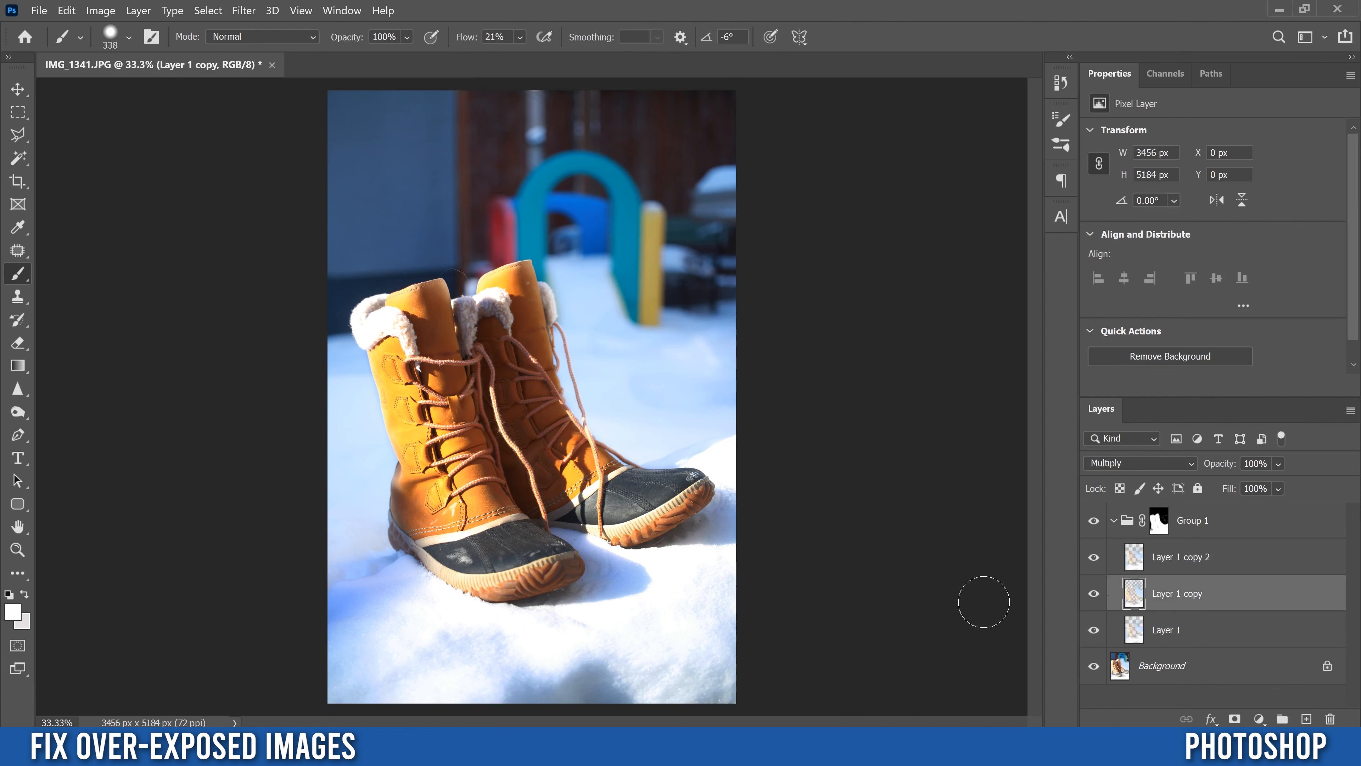
{"action": "left_click", "coordinate": [1137, 558]}
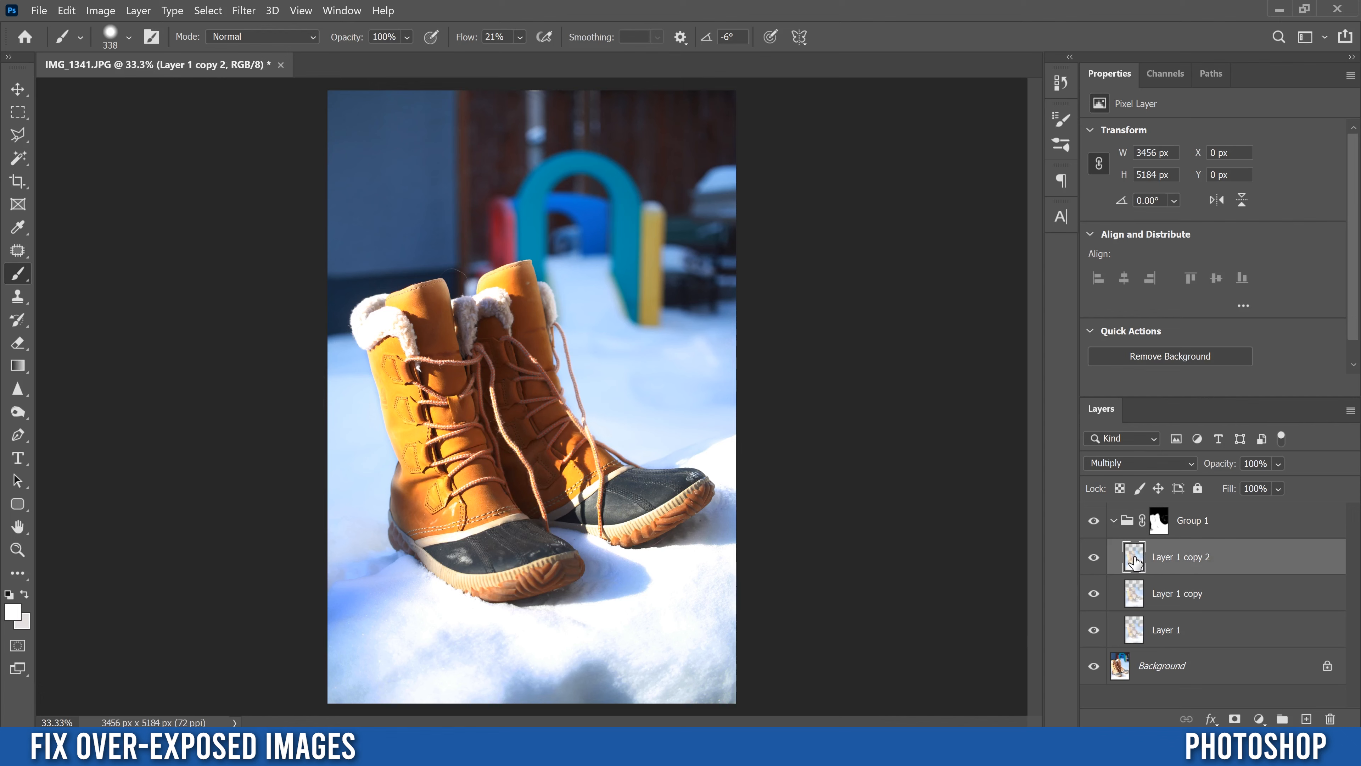
{"action": "left_click", "coordinate": [1279, 464]}
{"action": "left_click_drag", "start_coordinate": [1333, 487], "coordinate": [1297, 485]}
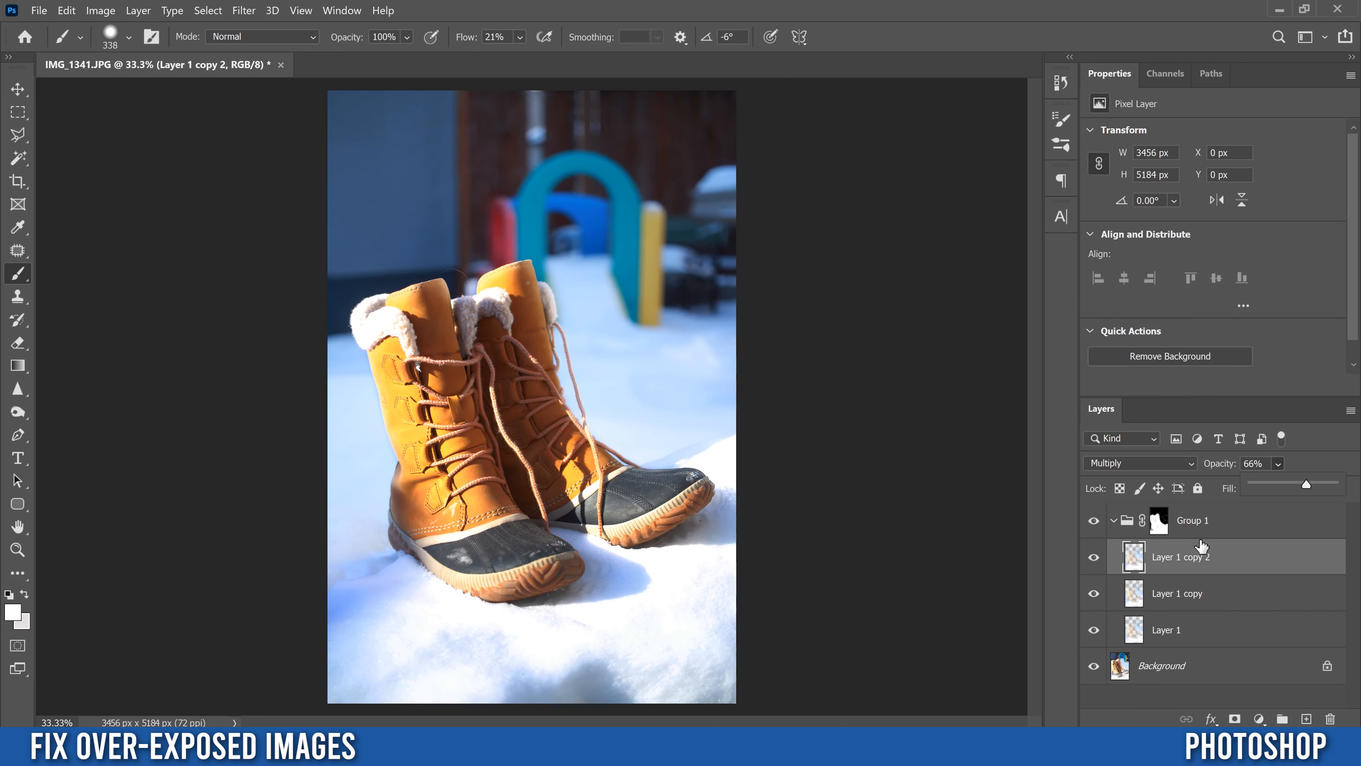
Step: Try the Group 1 mask's density between 0% and 100% and set it to 75%
{"action": "left_click", "coordinate": [1157, 528]}
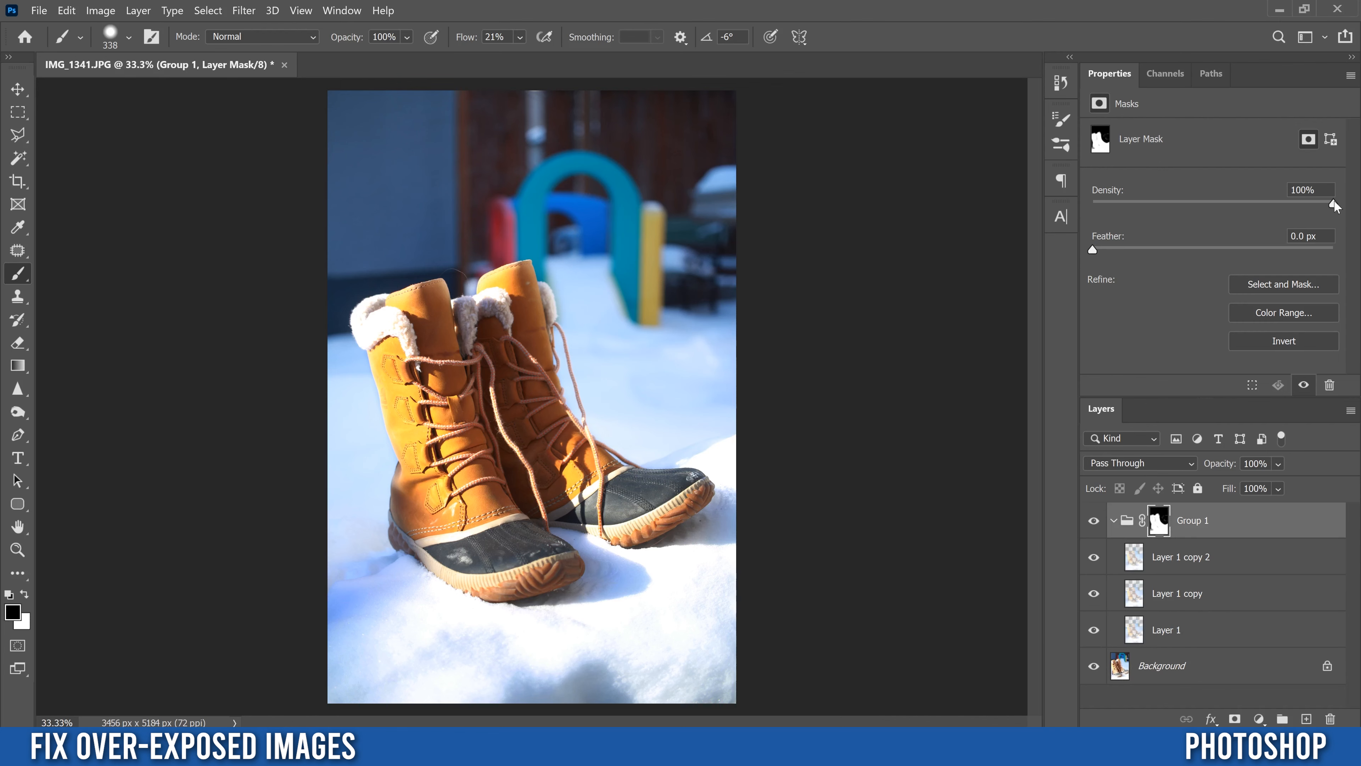
{"action": "left_click_drag", "start_coordinate": [1334, 205], "coordinate": [1051, 203]}
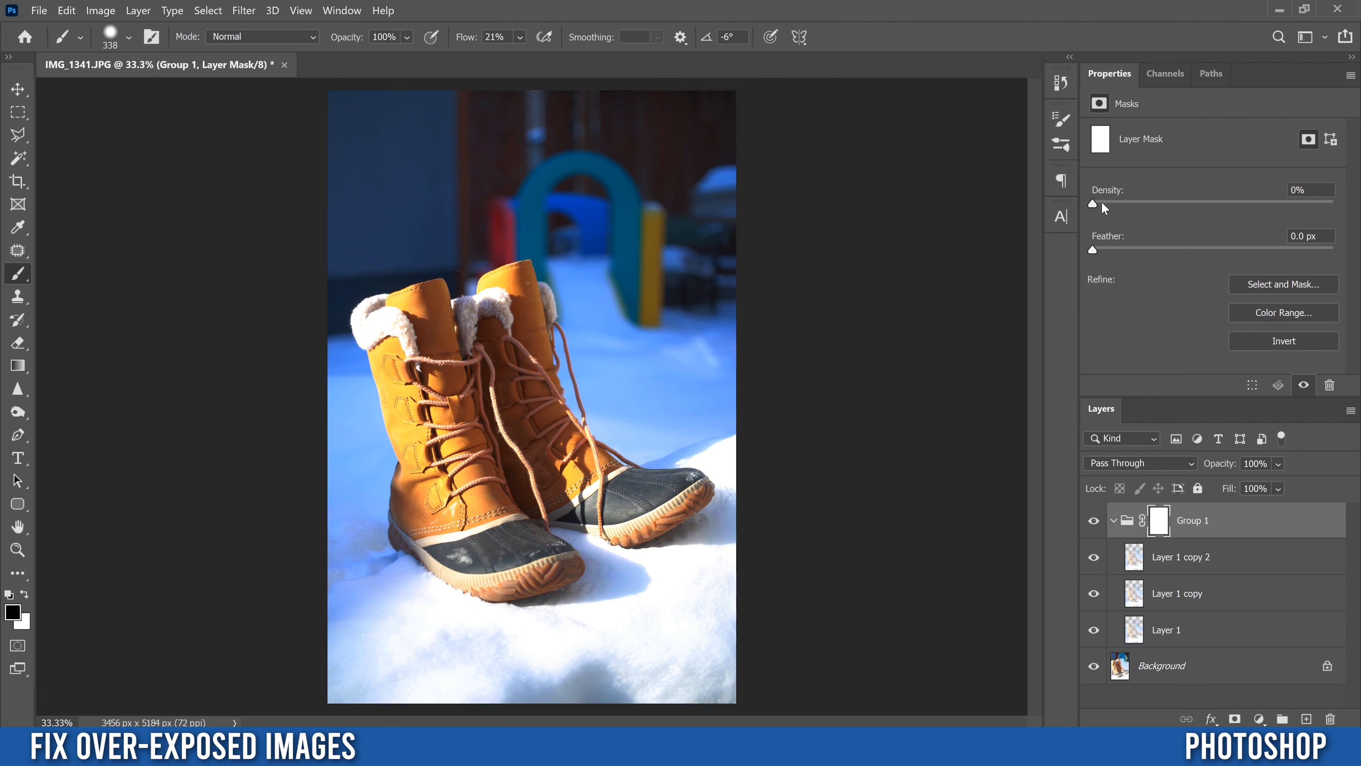
{"action": "left_click_drag", "start_coordinate": [1252, 205], "coordinate": [1317, 208]}
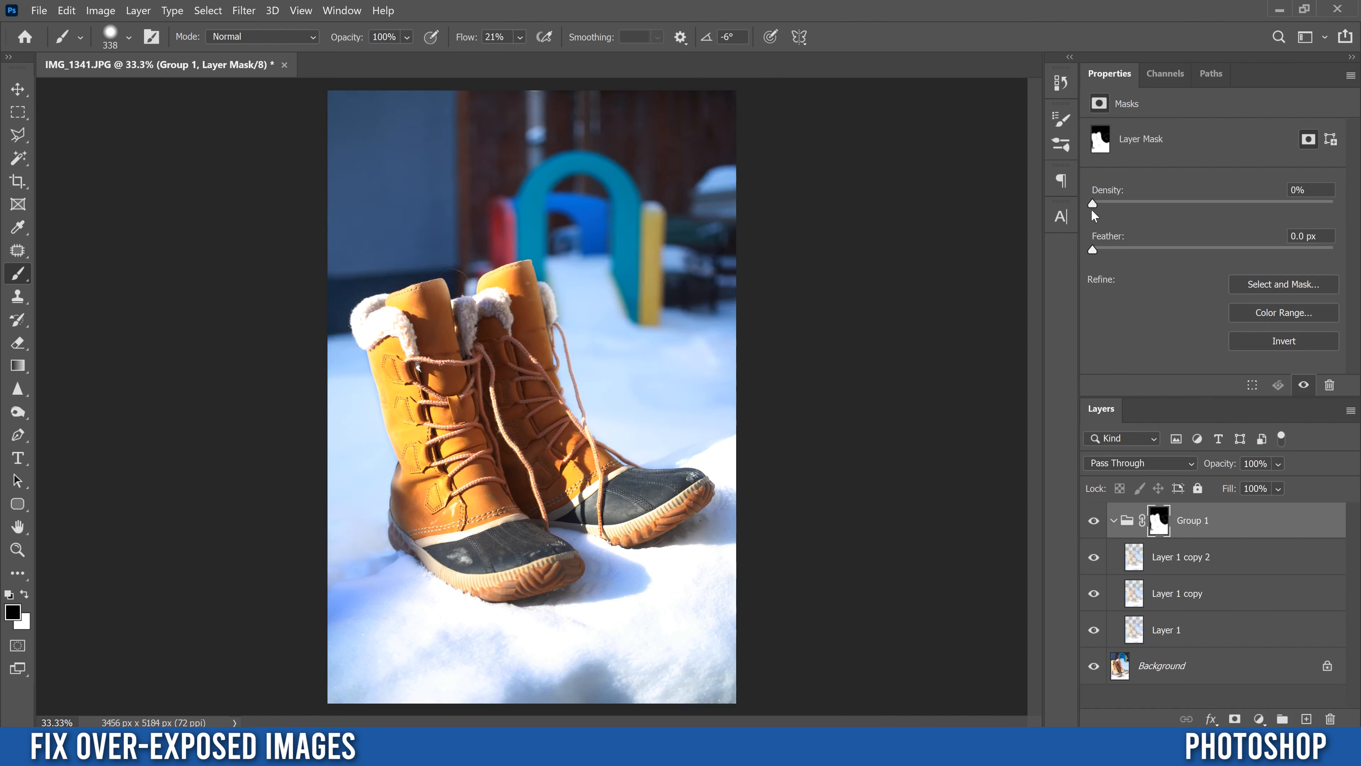
{"action": "left_click_drag", "start_coordinate": [1092, 210], "coordinate": [1334, 206]}
{"action": "mouse_move", "coordinate": [1332, 205]}
{"action": "left_mouse_down"}
{"action": "mouse_move", "coordinate": [1042, 207]}
{"action": "mouse_move", "coordinate": [1359, 206]}
{"action": "left_mouse_up"}
{"action": "left_click_drag", "start_coordinate": [1318, 203], "coordinate": [1268, 213]}
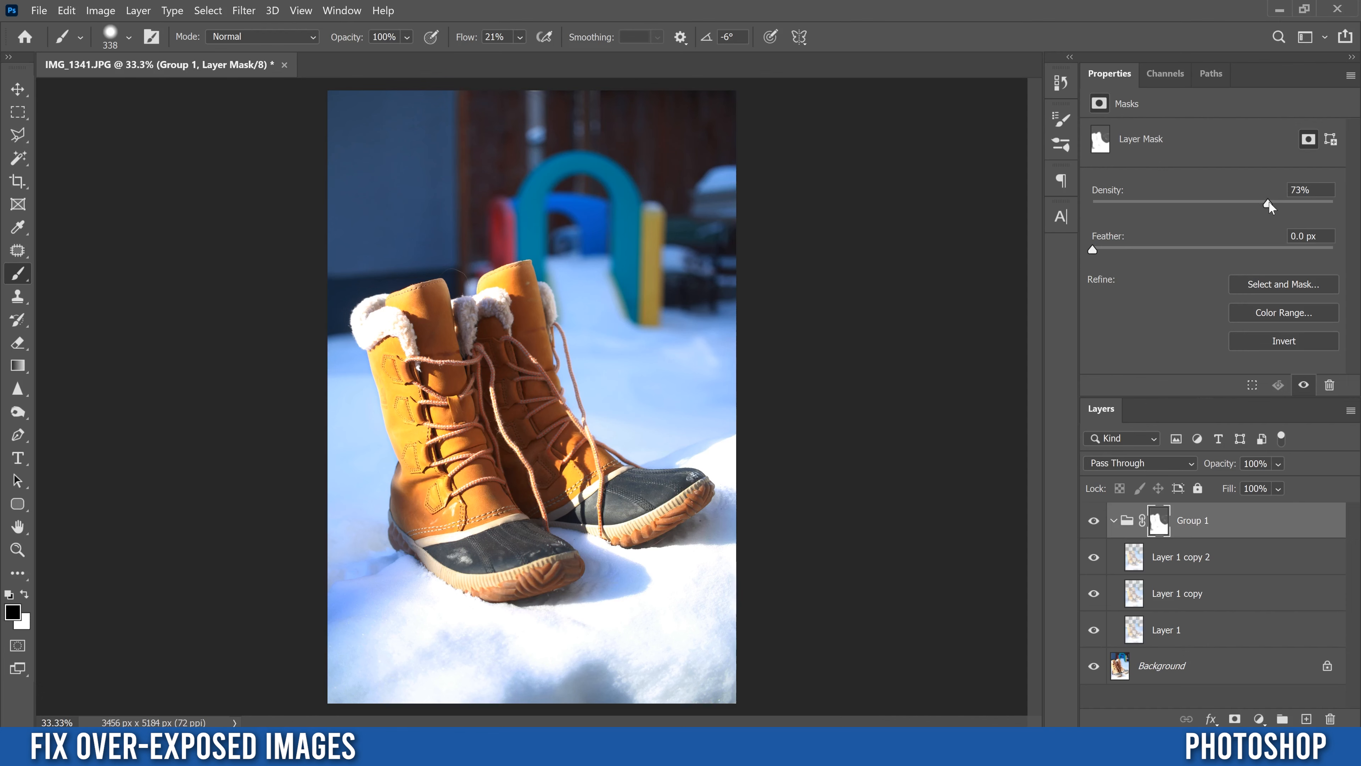
{"action": "left_click_drag", "start_coordinate": [1156, 199], "coordinate": [1270, 204]}
Step: Add a Vibrance adjustment layer above the collapsed Group 1 and clip it to the group
{"action": "left_click", "coordinate": [1114, 520]}
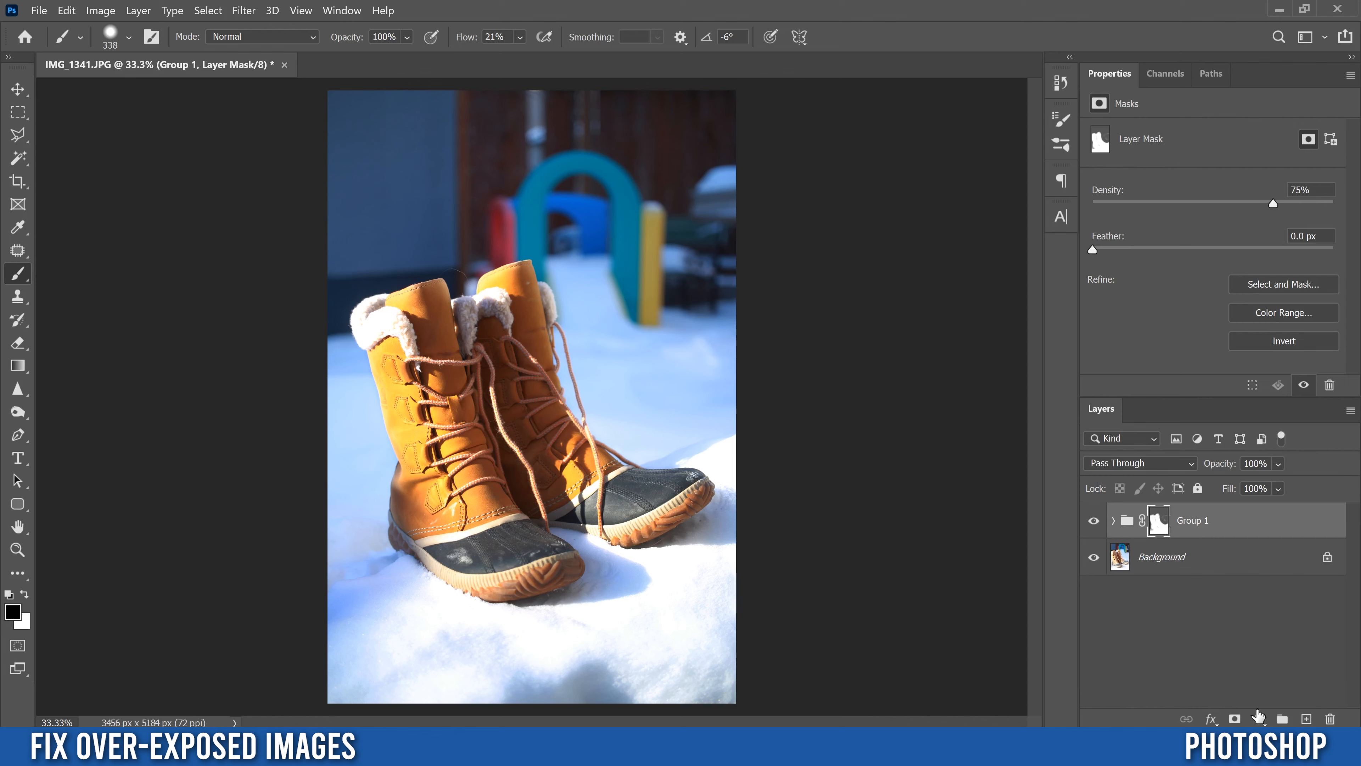
{"action": "left_click", "coordinate": [1127, 521]}
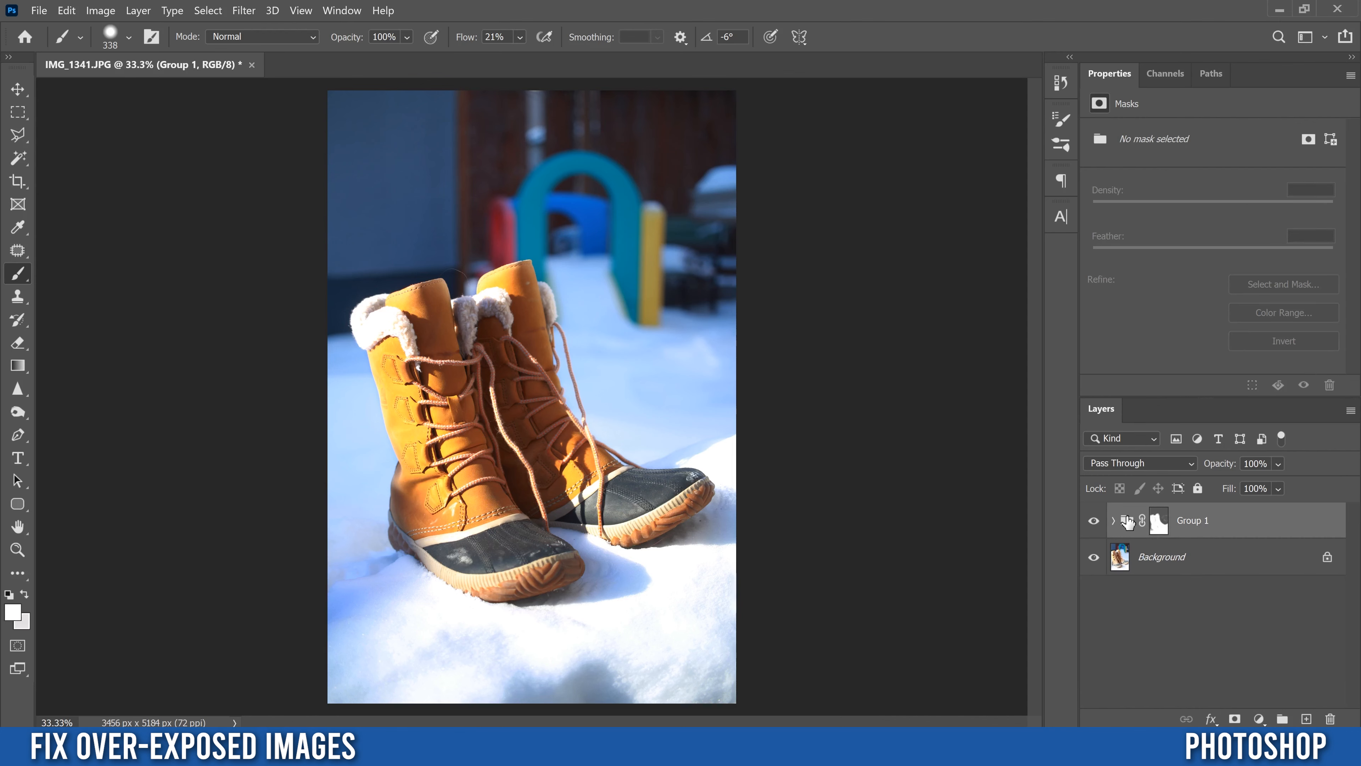
{"action": "left_click", "coordinate": [1258, 719]}
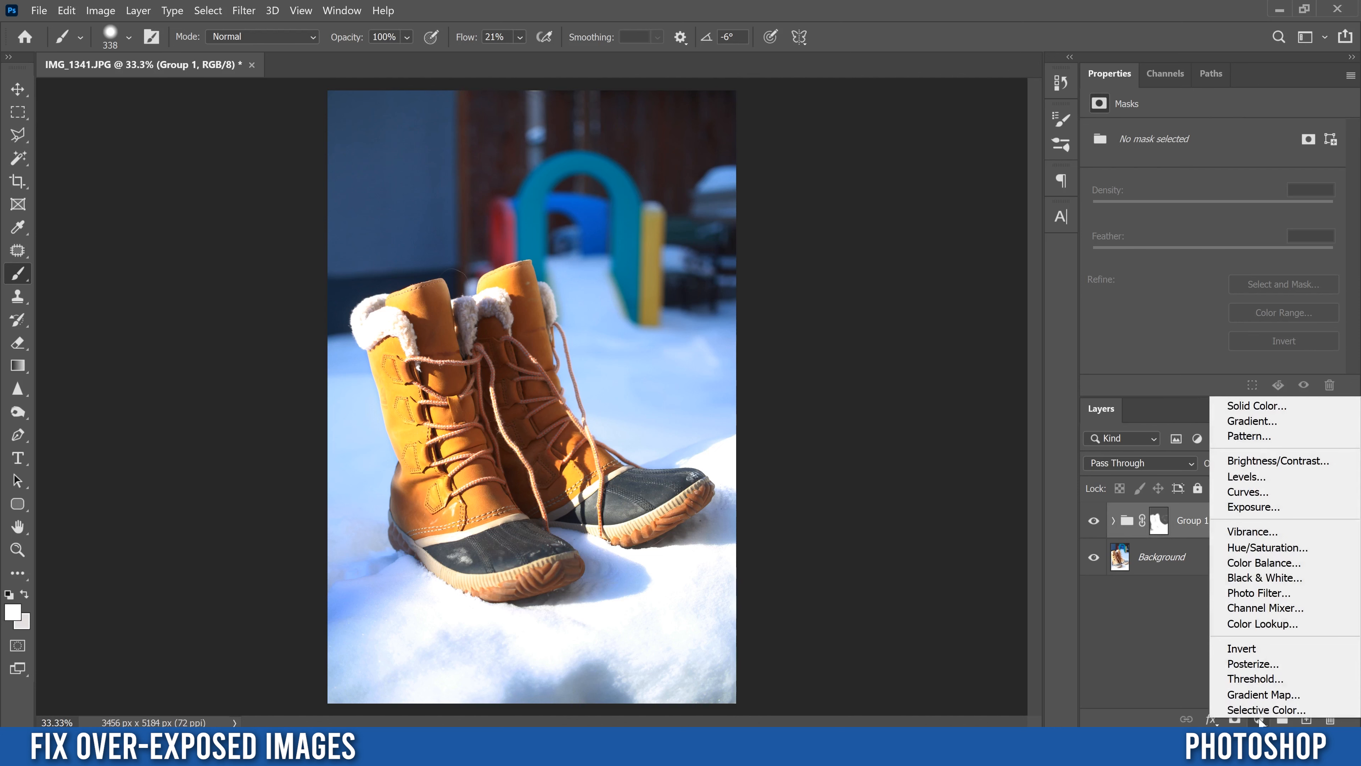
{"action": "left_click", "coordinate": [1252, 532]}
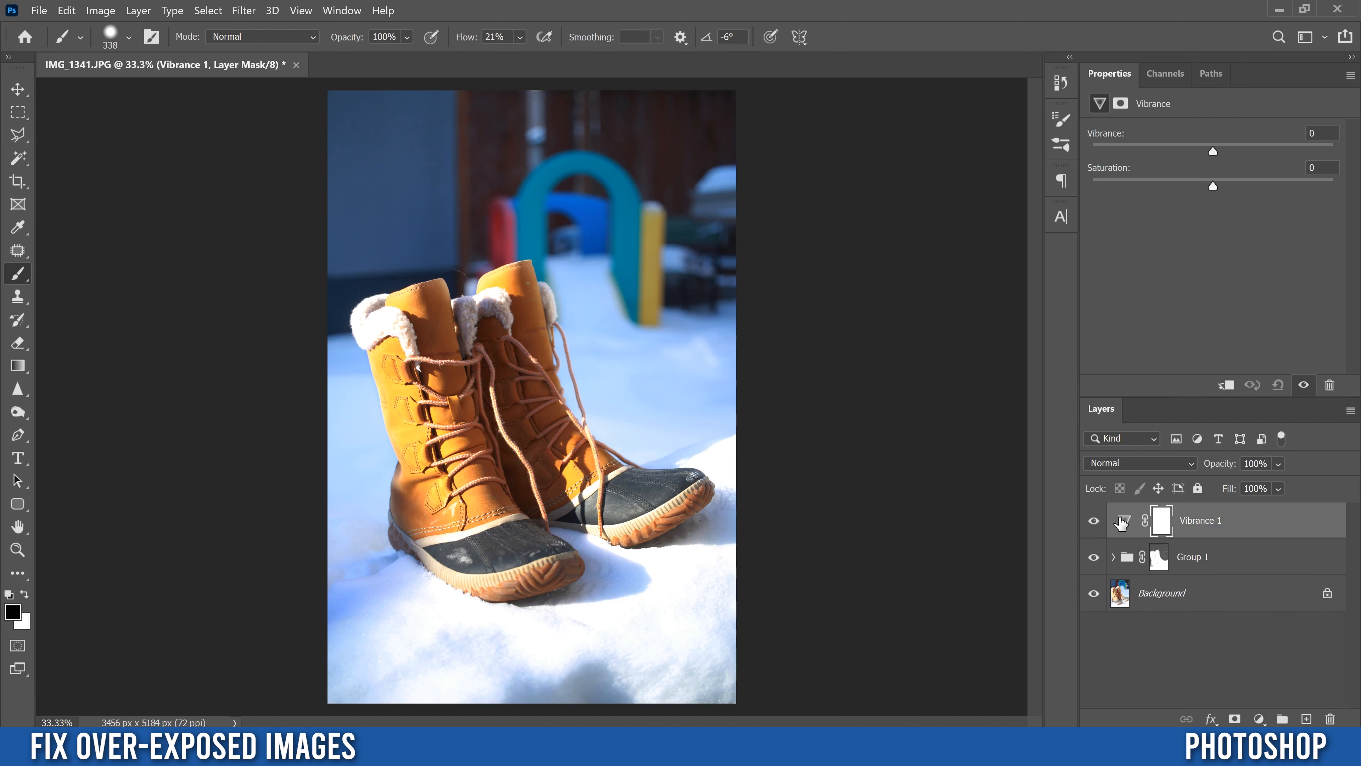
{"action": "left_click", "coordinate": [1227, 386]}
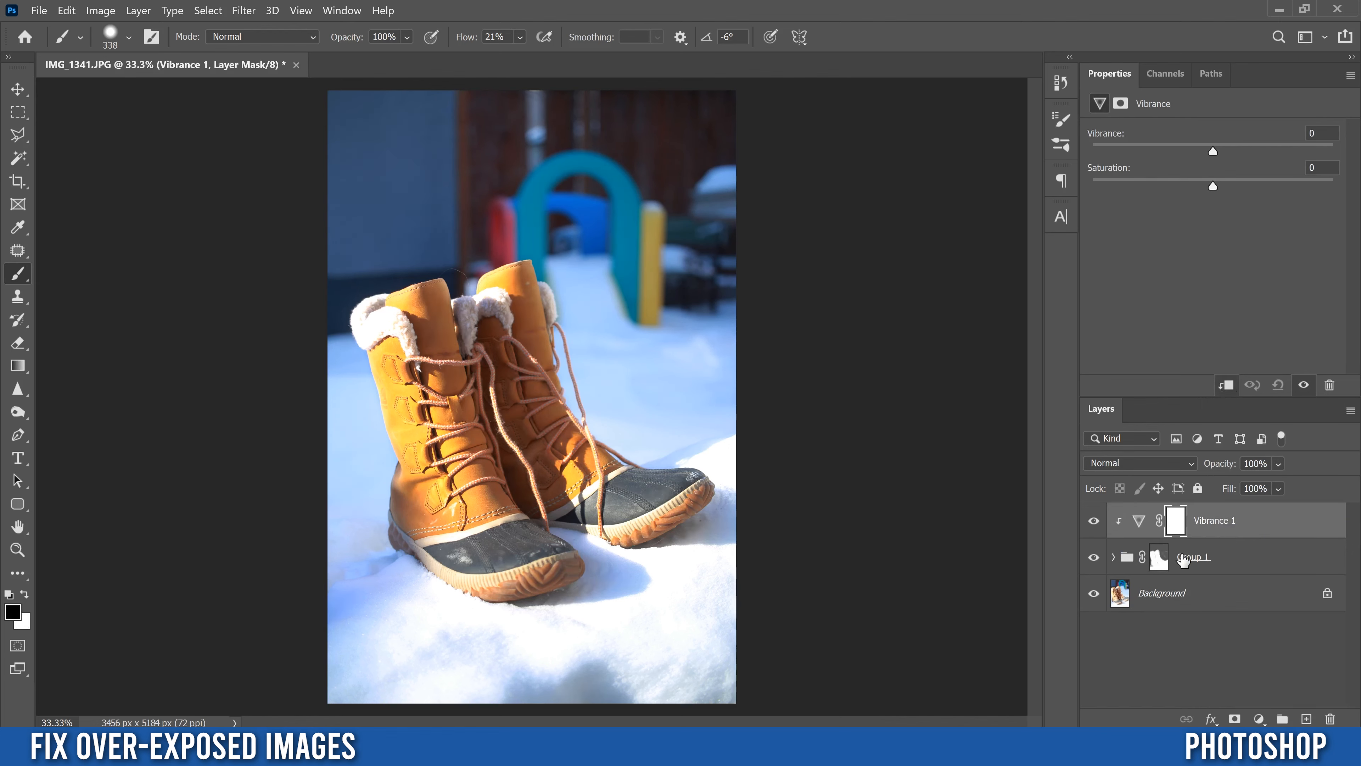
{"action": "left_click", "coordinate": [1115, 557]}
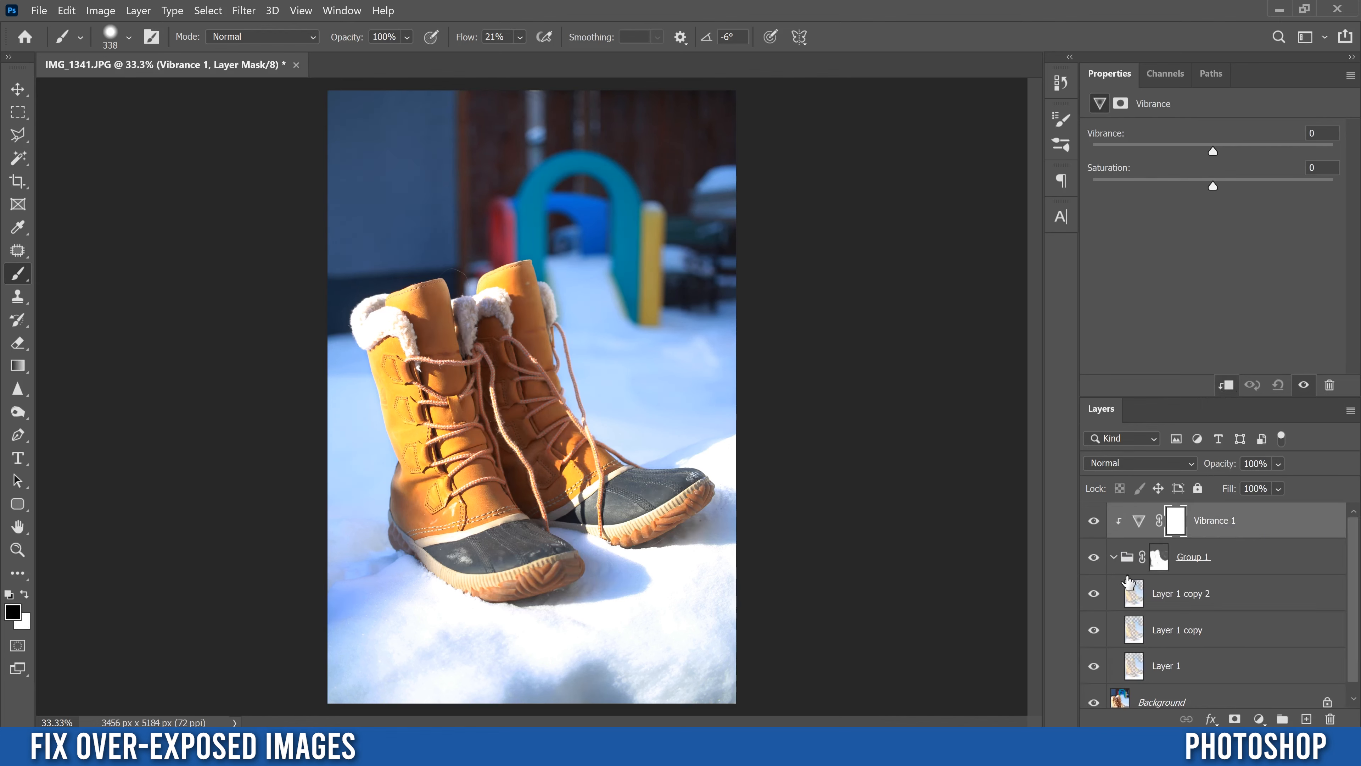
{"action": "left_click", "coordinate": [1114, 558]}
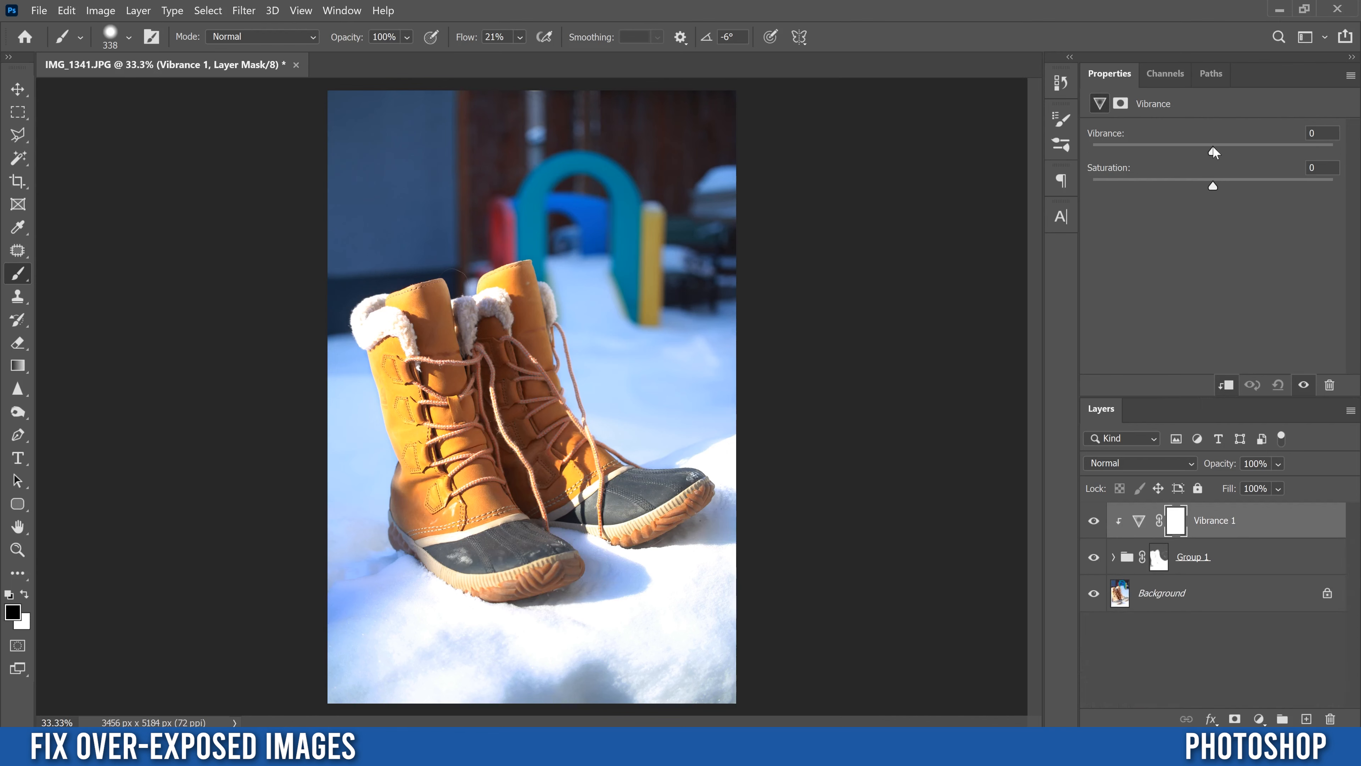
Step: Set the Vibrance value of the clipped adjustment layer to -15
{"action": "left_click_drag", "start_coordinate": [1216, 150], "coordinate": [1189, 153]}
{"action": "left_click", "coordinate": [1230, 155]}
{"action": "left_click_drag", "start_coordinate": [1217, 153], "coordinate": [1184, 152]}
{"action": "left_click_drag", "start_coordinate": [1210, 154], "coordinate": [1211, 154]}
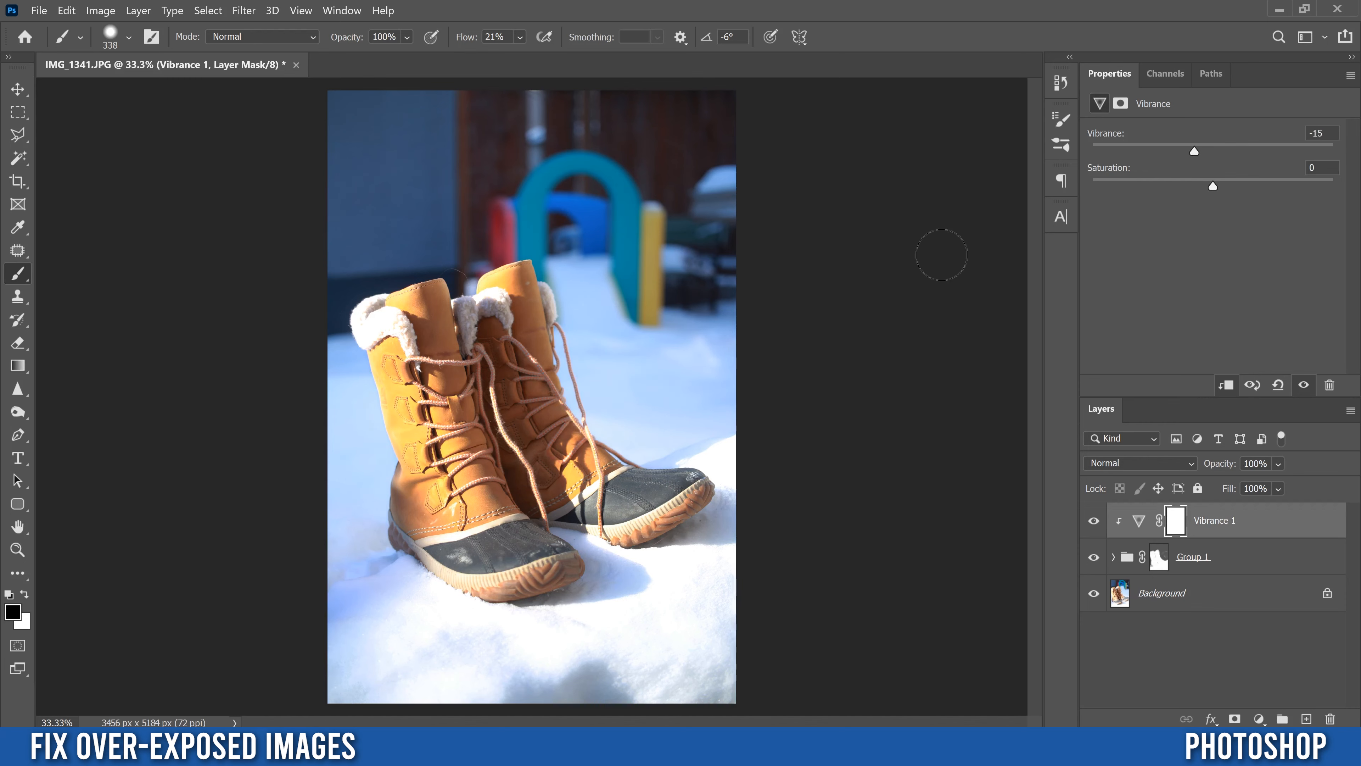
Step: Set the Vibrance value of the clipped Vibrance 1 adjustment layer to -7
{"action": "left_click_drag", "start_coordinate": [1193, 152], "coordinate": [1204, 150]}
Step: Add a Levels adjustment layer above Vibrance 1 with Multiply blend mode and 23% opacity, keeping its default levels
{"action": "left_click", "coordinate": [1259, 719]}
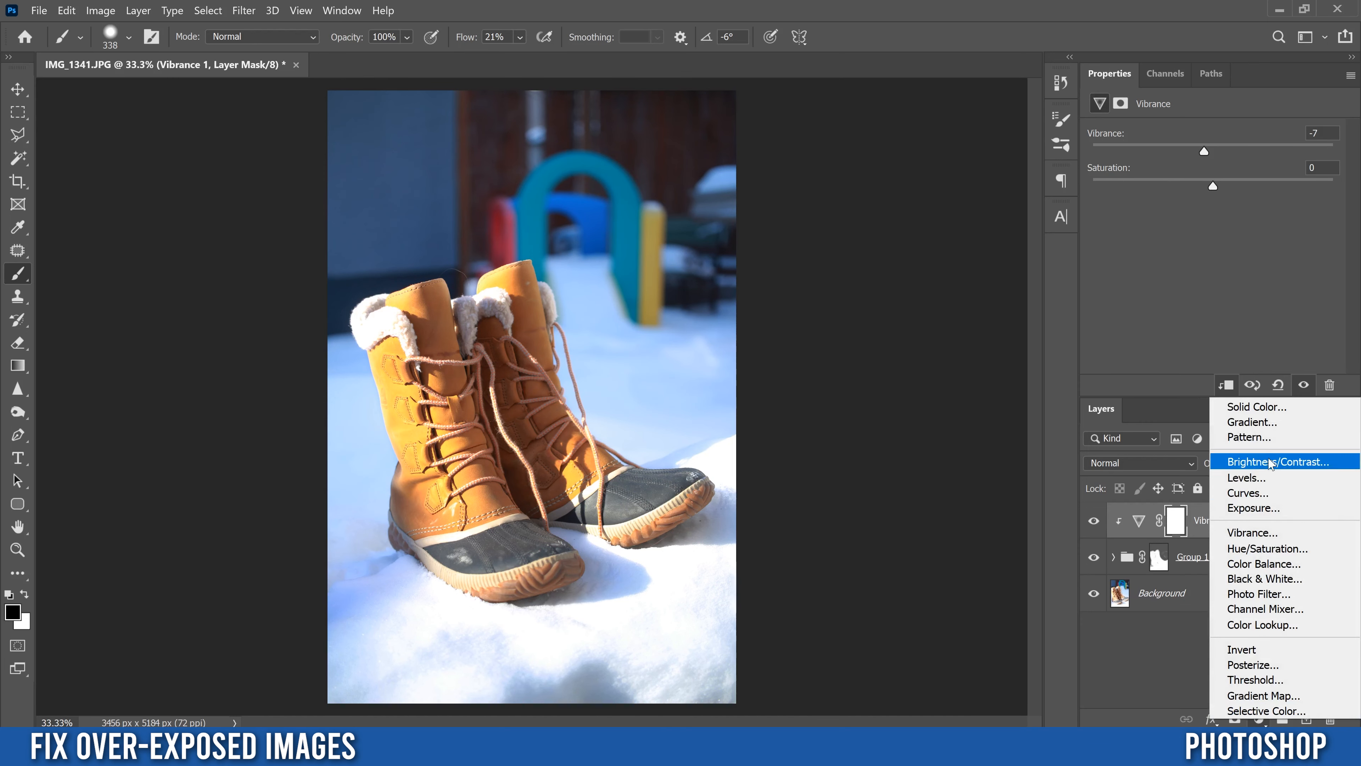
{"action": "left_click", "coordinate": [1265, 479]}
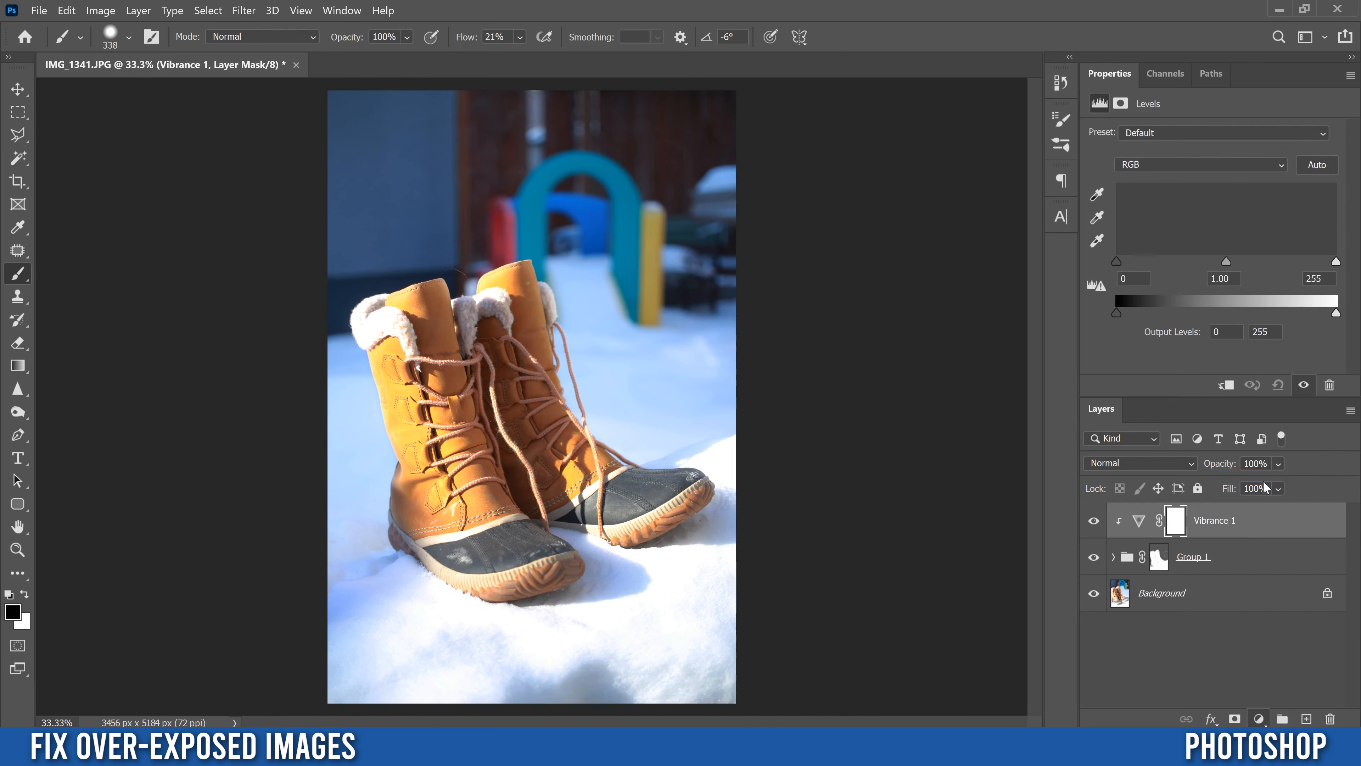
{"action": "left_click", "coordinate": [1124, 462]}
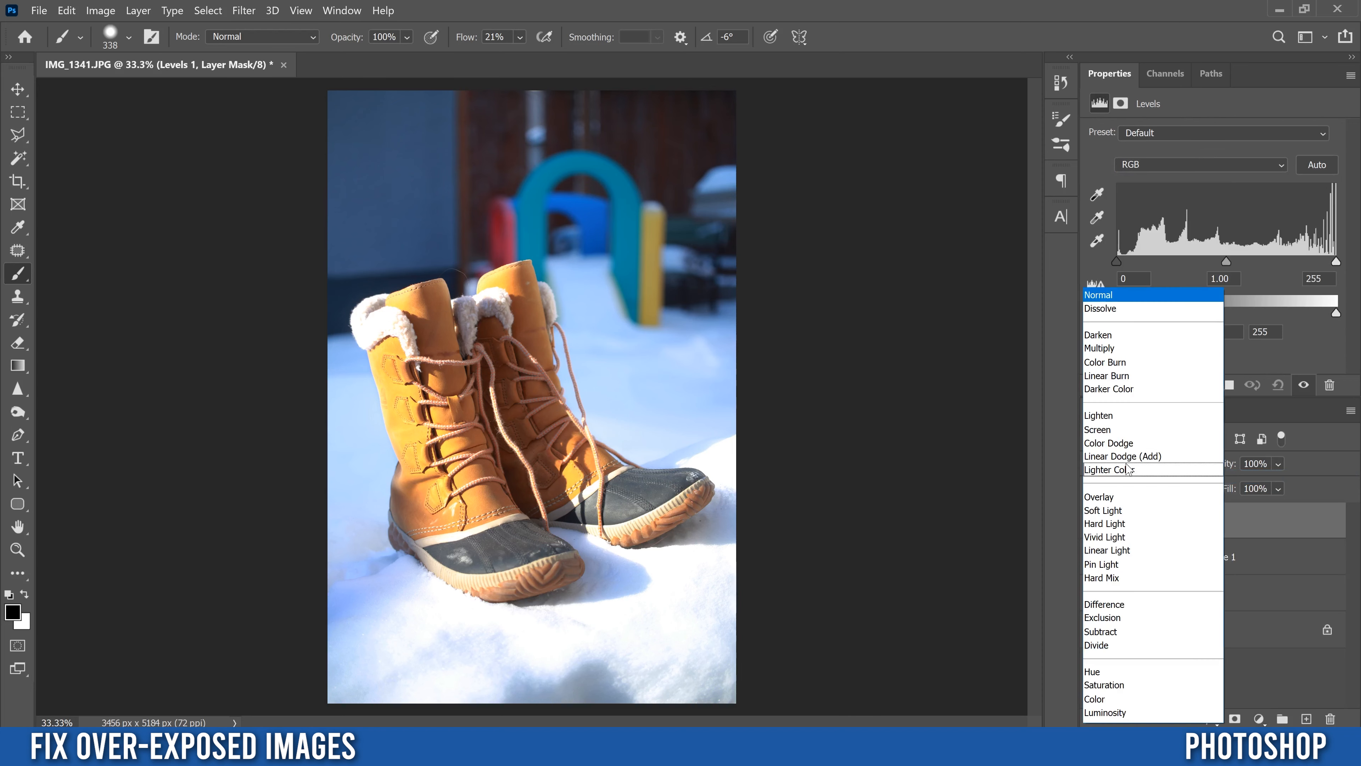
{"action": "left_click", "coordinate": [1108, 351]}
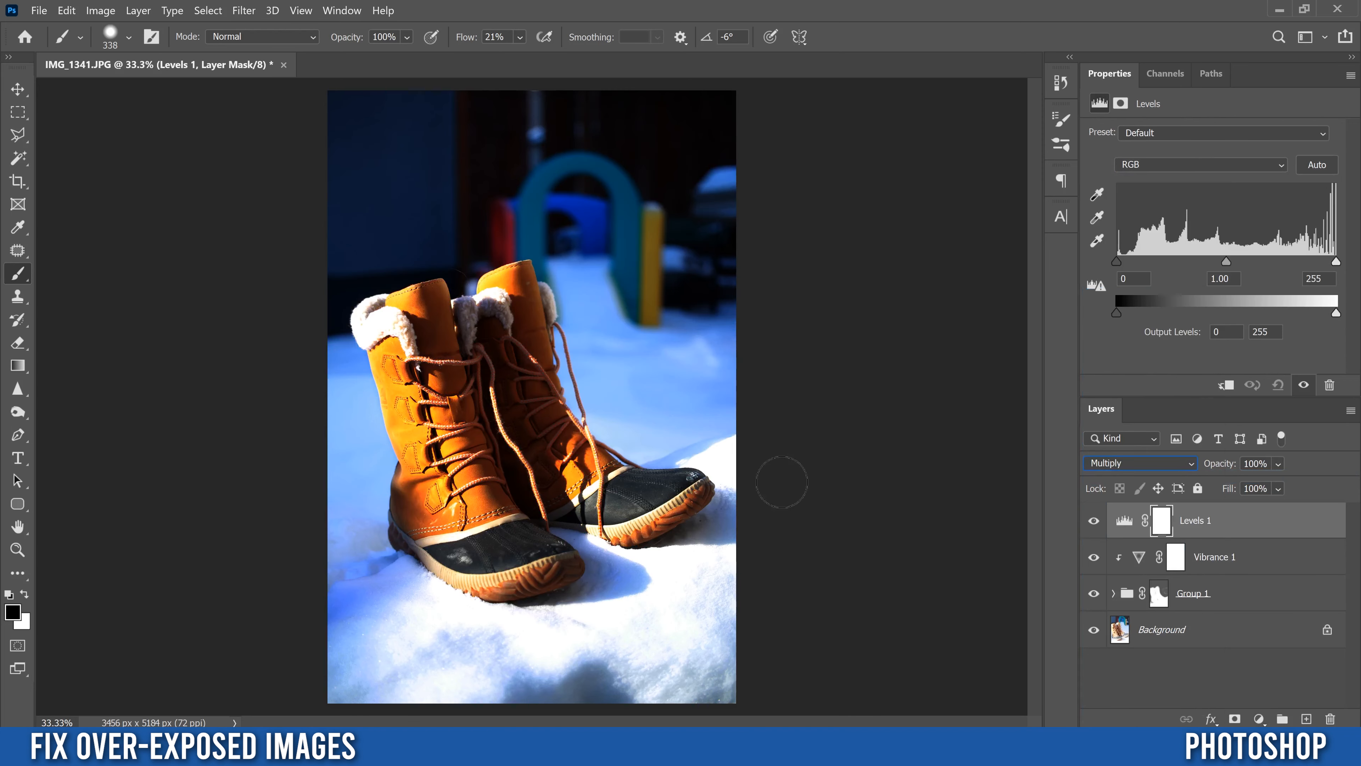
{"action": "left_click", "coordinate": [1278, 464]}
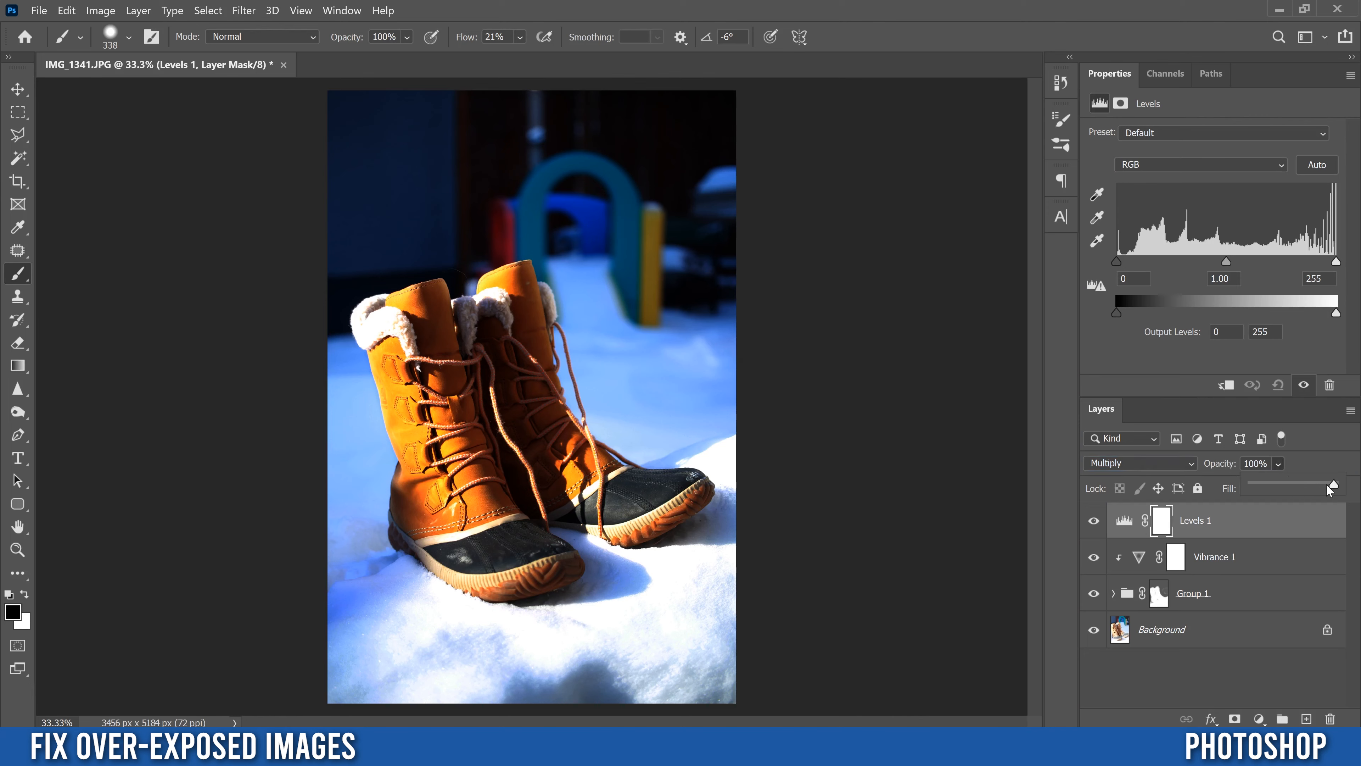
{"action": "left_click_drag", "start_coordinate": [1335, 484], "coordinate": [1272, 485]}
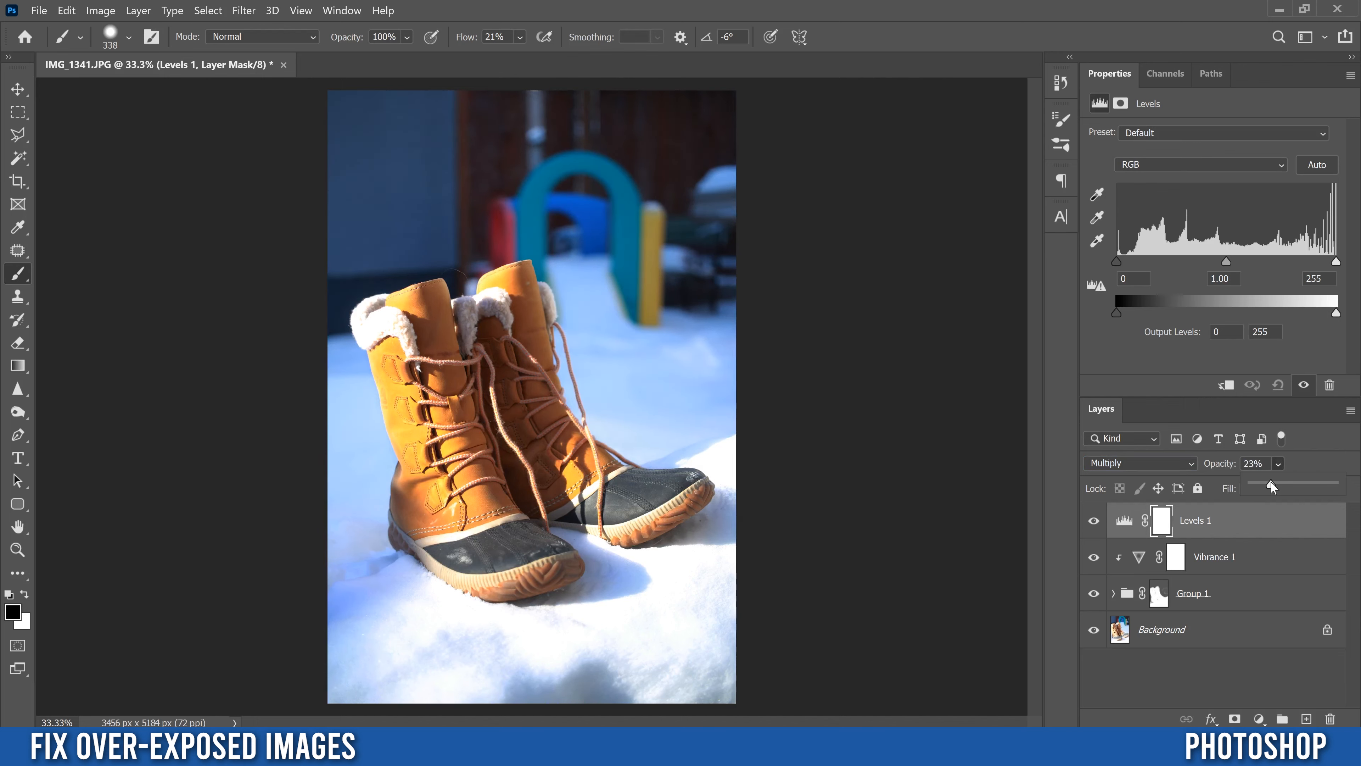
{"action": "left_click", "coordinate": [1060, 529]}
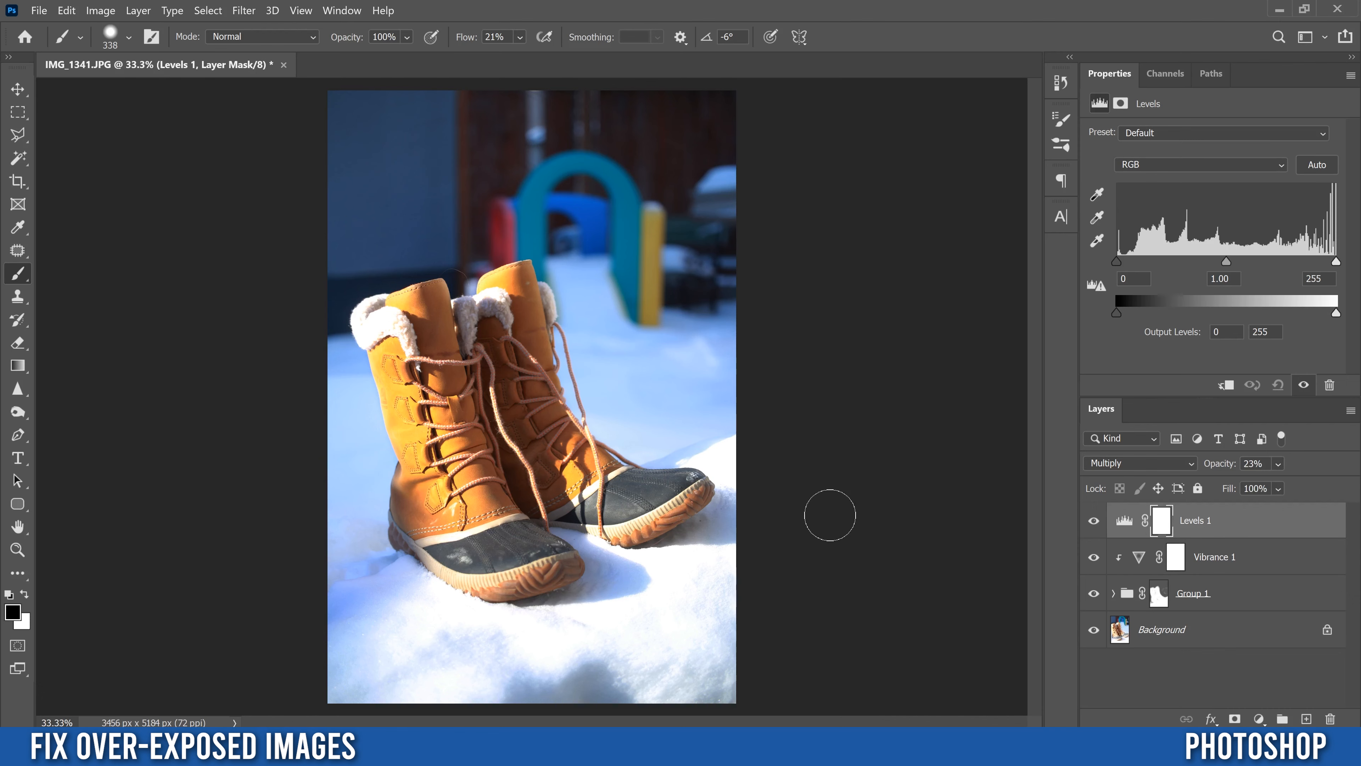
Step: Compare the edit with the original photo by showing only the Background layer and restoring all the other layers
{"action": "left_click", "coordinate": [1121, 633]}
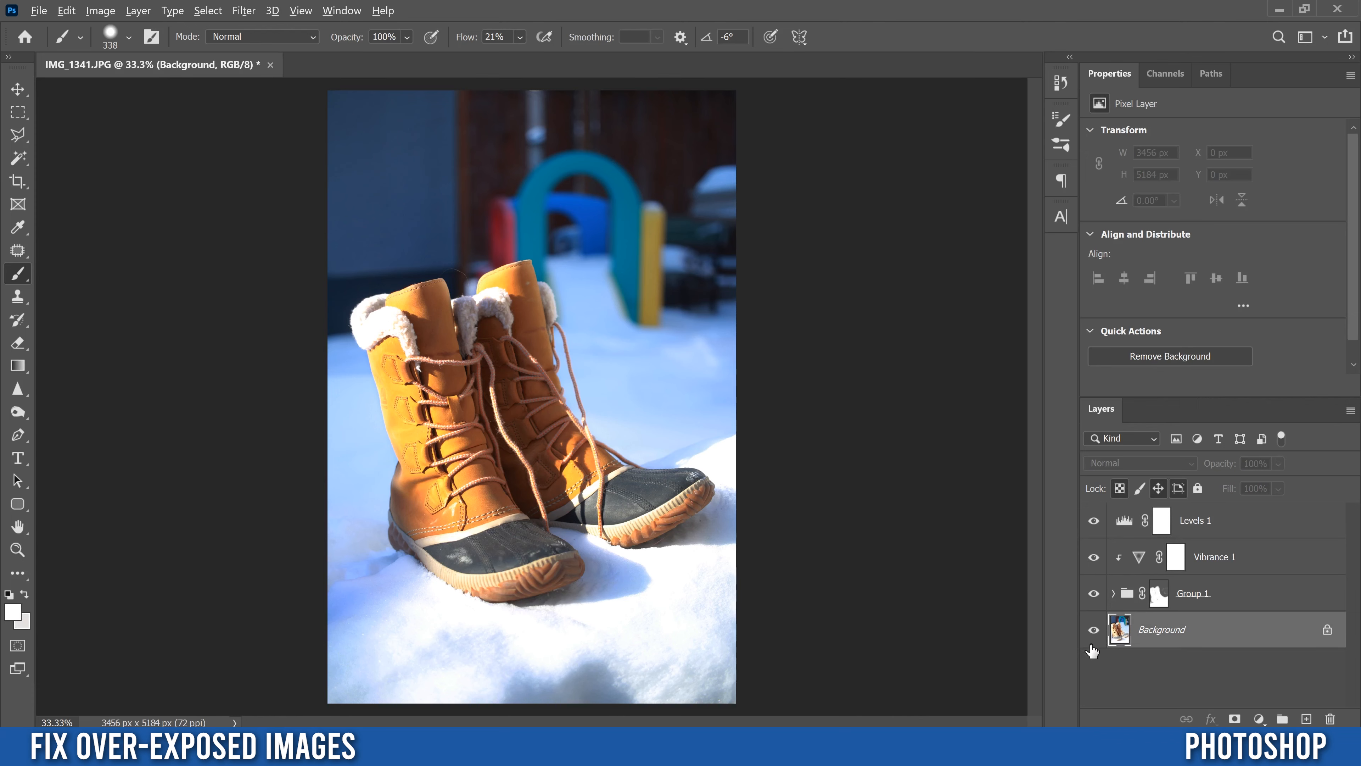
{"action": "left_click", "coordinate": [1094, 632], "text": "alt"}
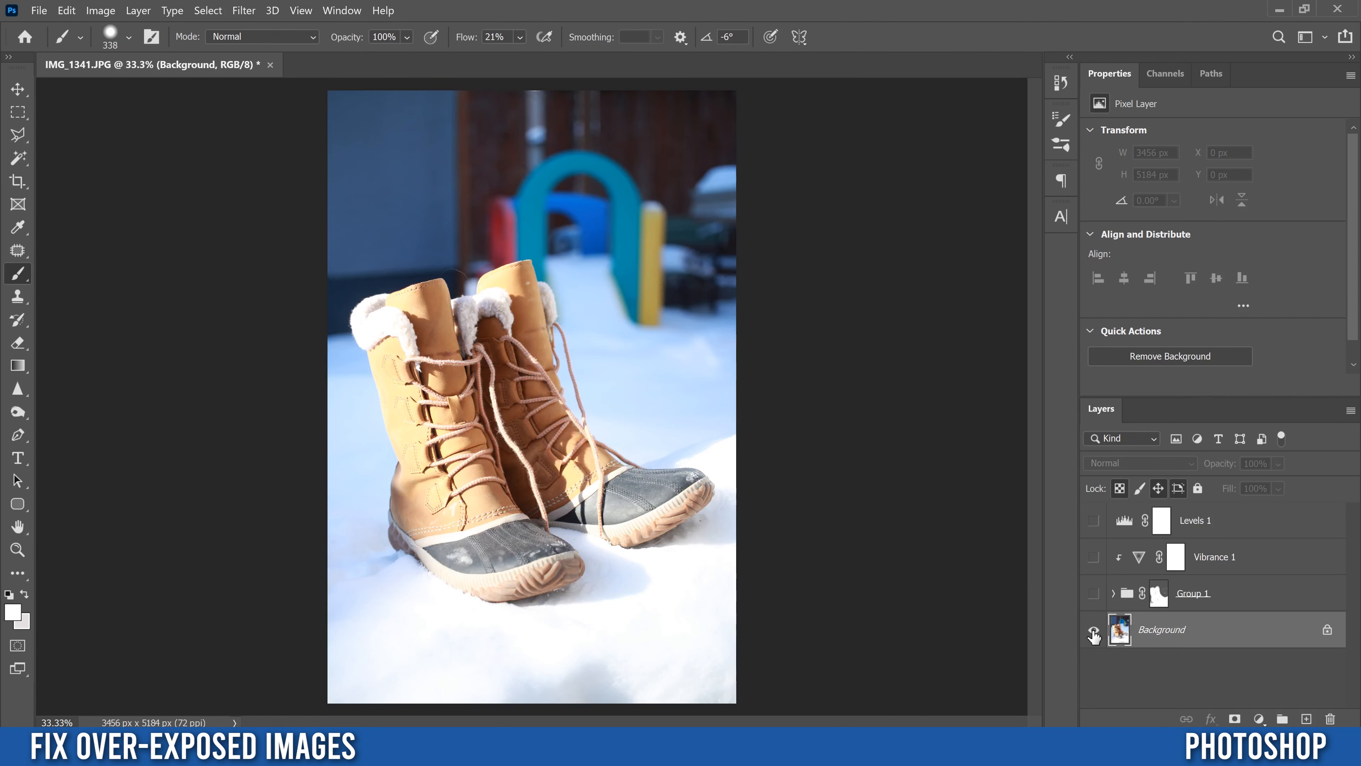
{"action": "left_click", "coordinate": [1094, 633], "text": "alt"}
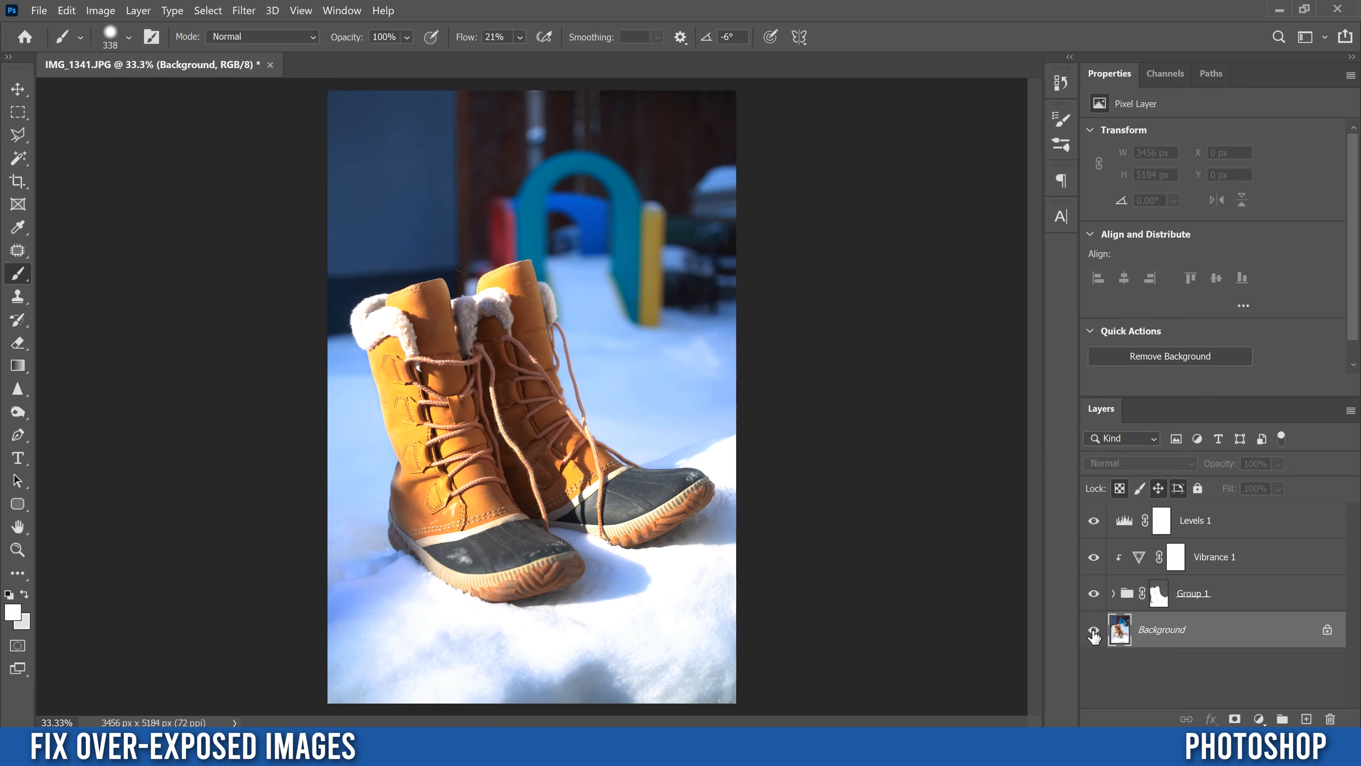